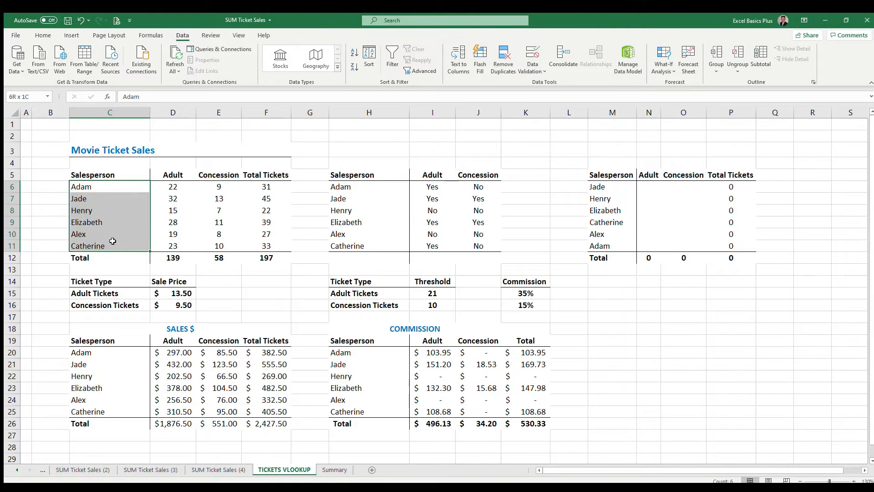
Step: Compare the salesperson order in the threshold and commission tables, and examine how the formulas in I6 and I20 relate to the ticket counts
{"action": "left_click_drag", "start_coordinate": [351, 188], "coordinate": [358, 244]}
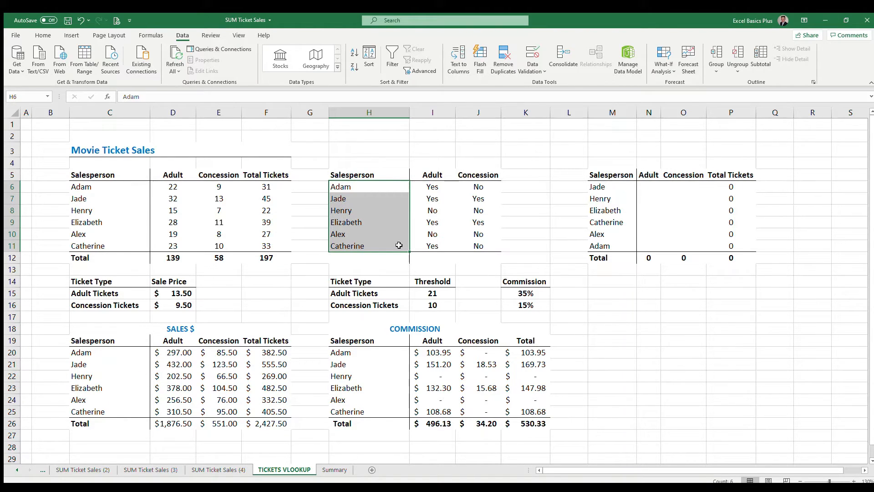
{"action": "left_click", "coordinate": [356, 213]}
{"action": "left_click_drag", "start_coordinate": [358, 352], "coordinate": [364, 408]}
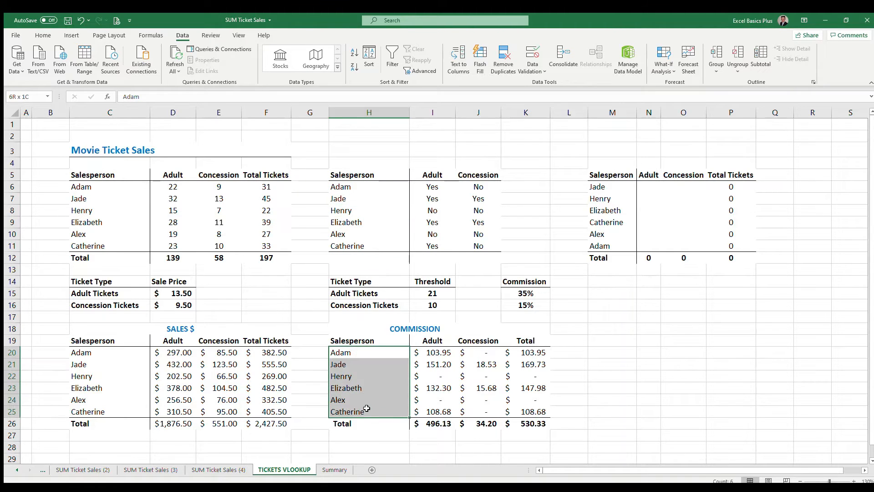
{"action": "left_click", "coordinate": [439, 353]}
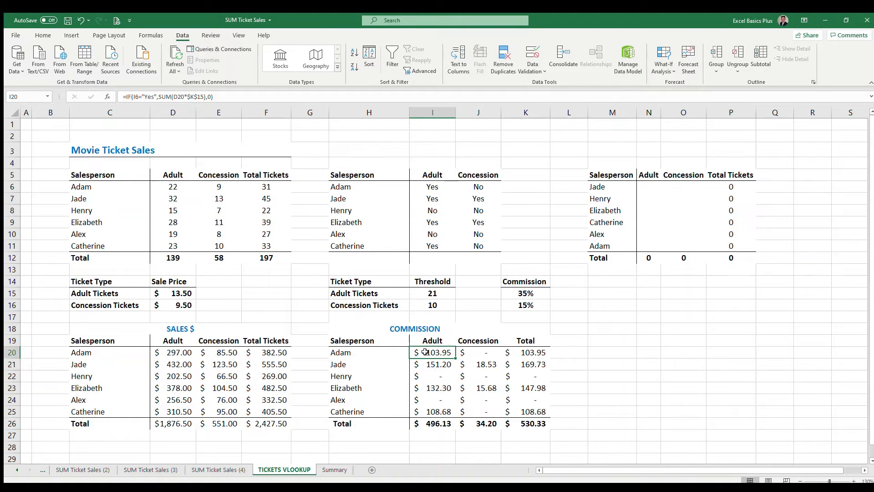
{"action": "left_click_drag", "start_coordinate": [432, 199], "coordinate": [432, 187]}
{"action": "left_click", "coordinate": [432, 187]}
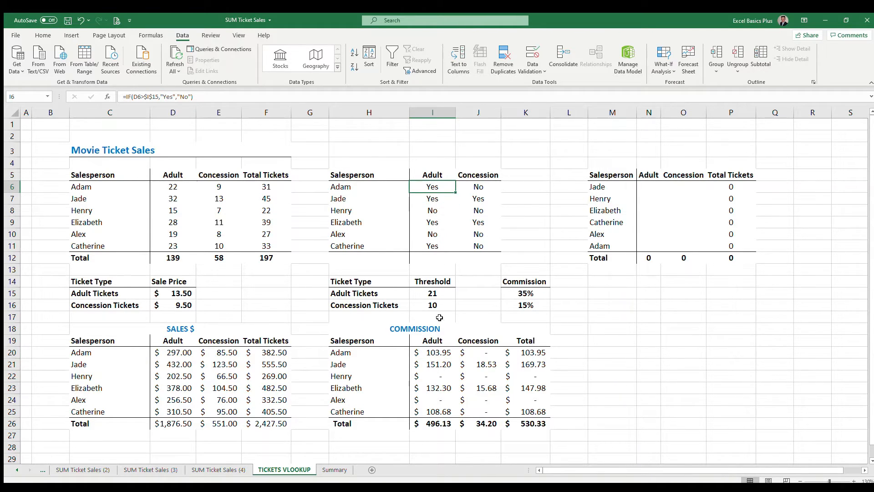
{"action": "left_click", "coordinate": [357, 188]}
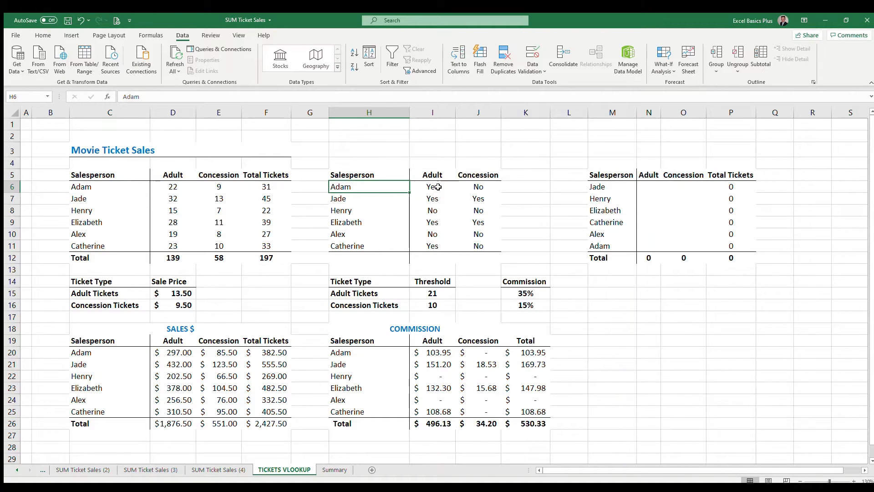
{"action": "left_click", "coordinate": [438, 351]}
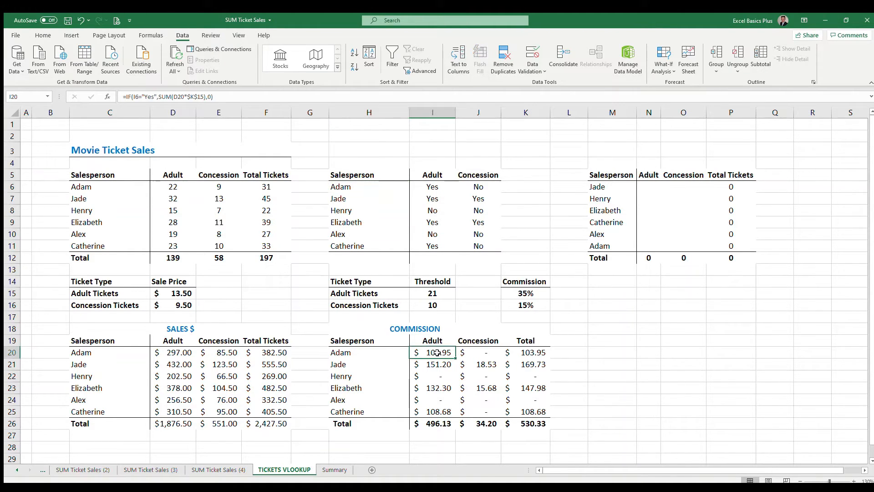
{"action": "left_click", "coordinate": [433, 186]}
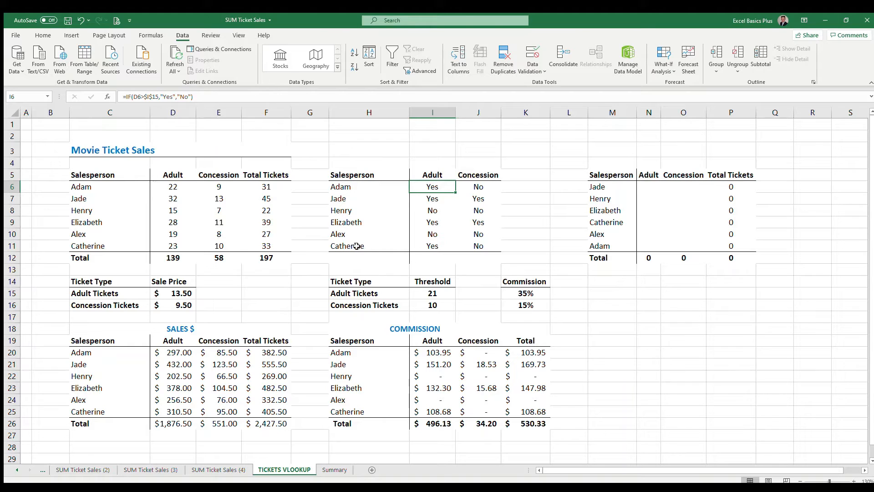
{"action": "left_click", "coordinate": [339, 184]}
{"action": "left_click_drag", "start_coordinate": [340, 184], "coordinate": [432, 246]}
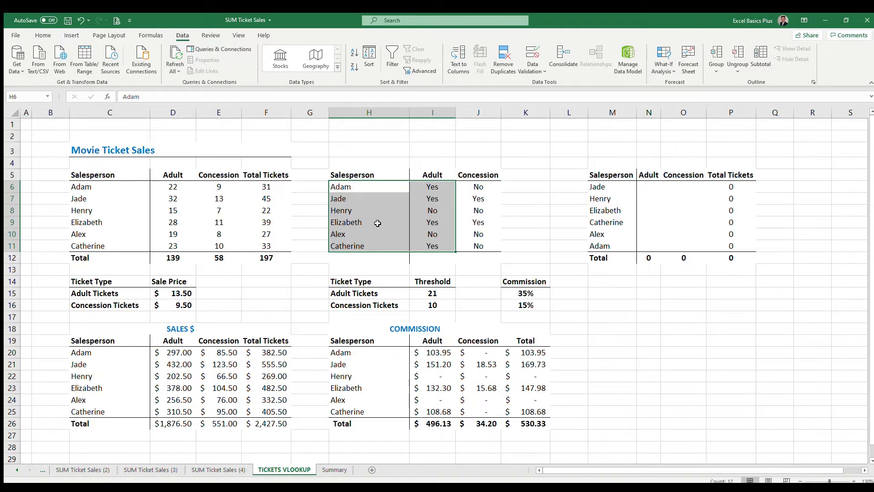
{"action": "left_click", "coordinate": [369, 188]}
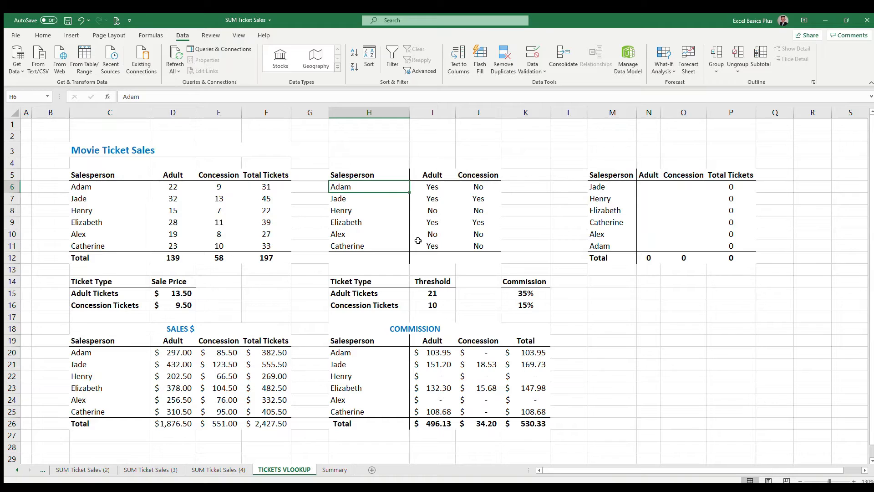
{"action": "left_click", "coordinate": [172, 186]}
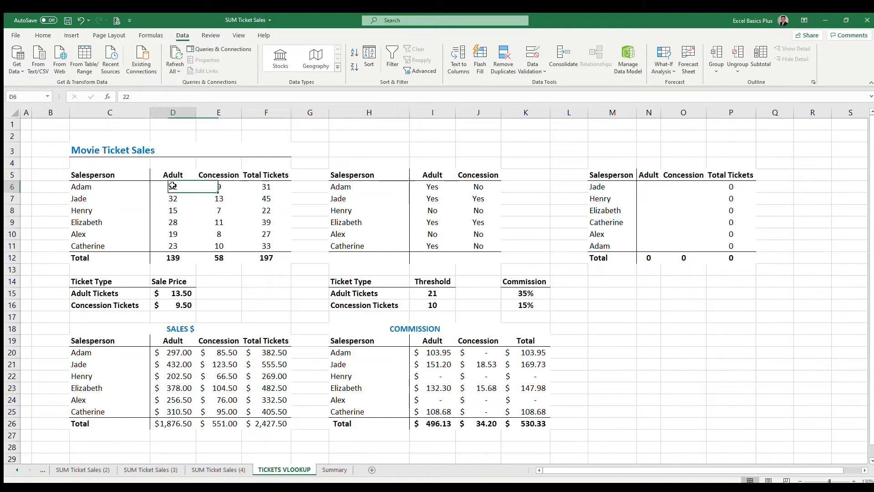
{"action": "left_click_drag", "start_coordinate": [172, 186], "coordinate": [218, 246]}
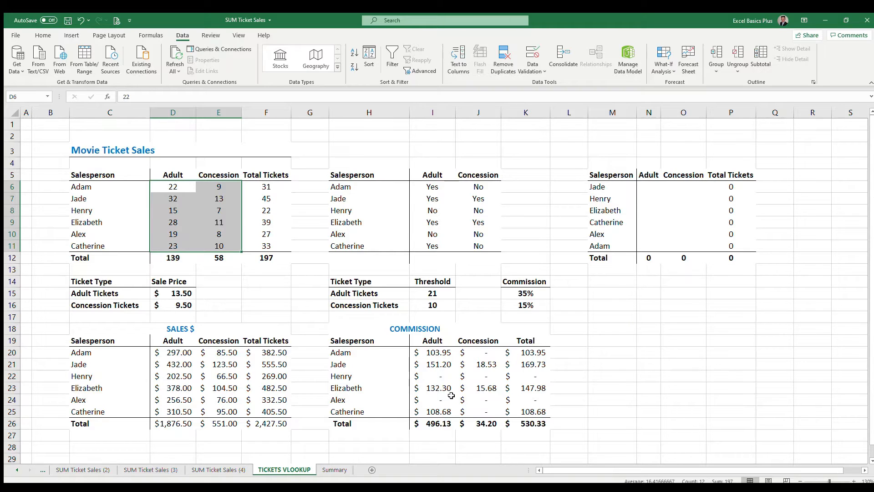
{"action": "left_click", "coordinate": [165, 186]}
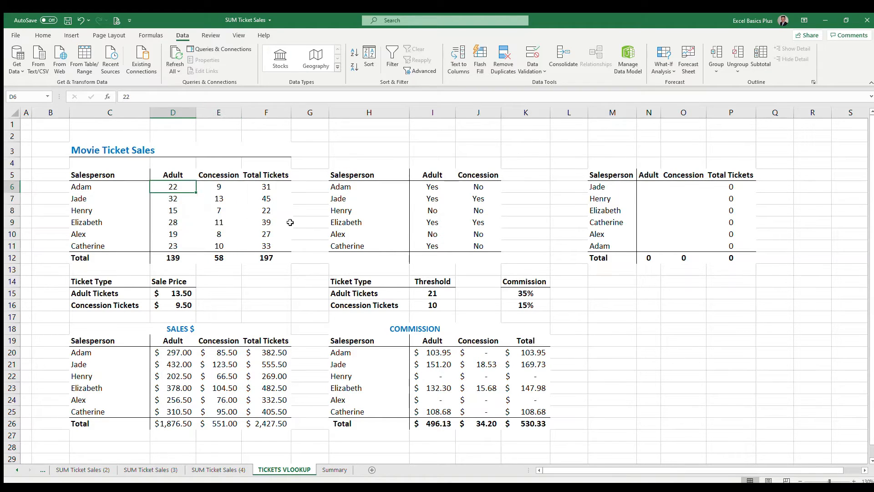
Step: Compare the salesperson order in M6:M11 with the names and ticket counts in the Movie Ticket Sales table
{"action": "left_click", "coordinate": [616, 186]}
{"action": "left_click_drag", "start_coordinate": [618, 193], "coordinate": [619, 246]}
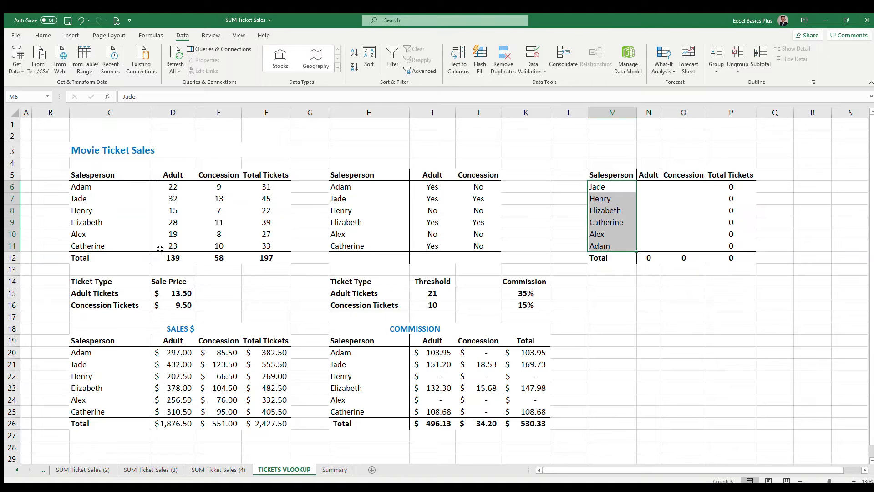
{"action": "left_click", "coordinate": [616, 187]}
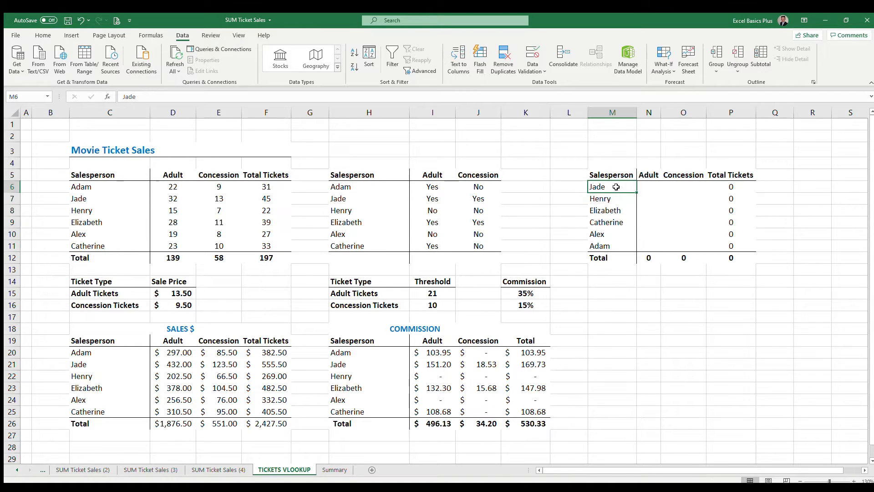
{"action": "left_click_drag", "start_coordinate": [617, 187], "coordinate": [616, 245]}
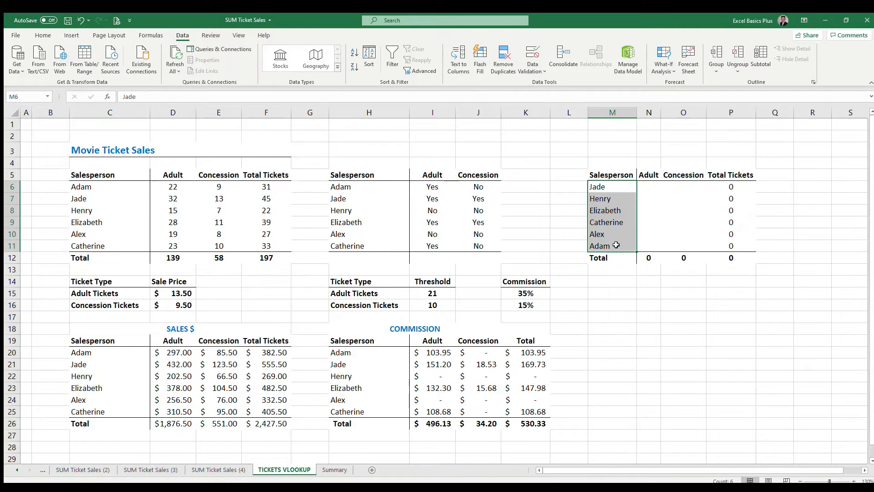
{"action": "left_click", "coordinate": [611, 184]}
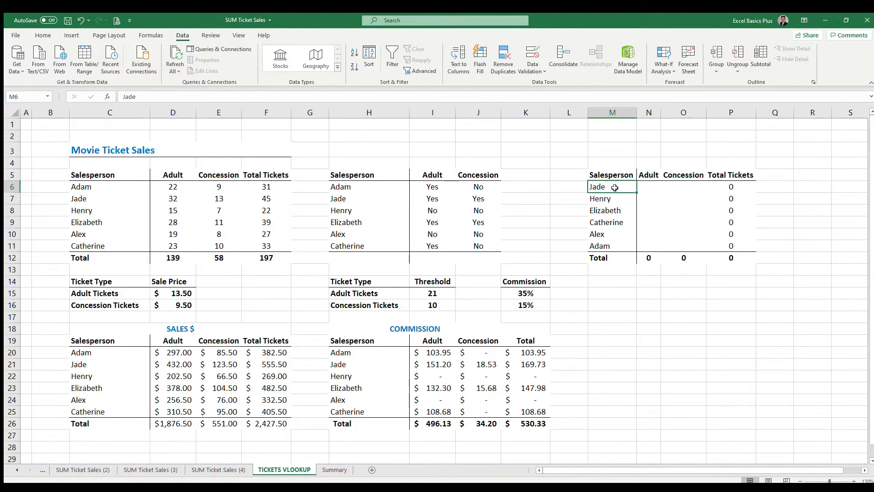
{"action": "left_click", "coordinate": [651, 187]}
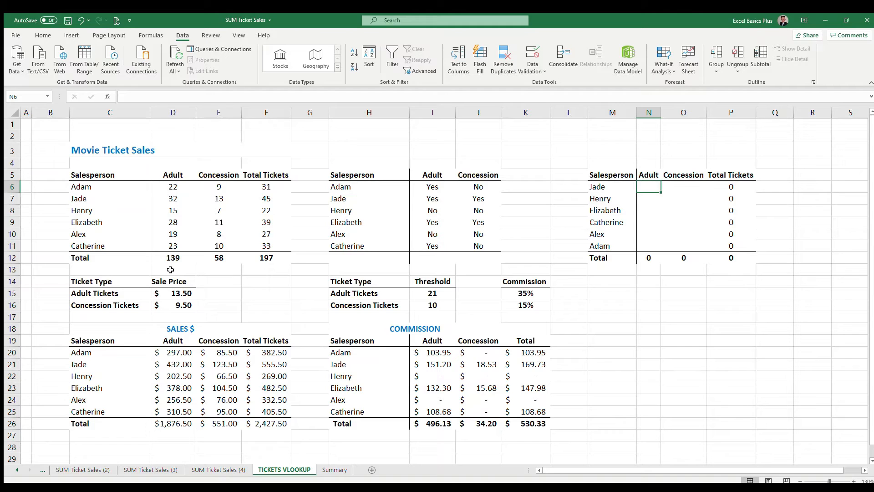
{"action": "left_click_drag", "start_coordinate": [80, 188], "coordinate": [159, 245]}
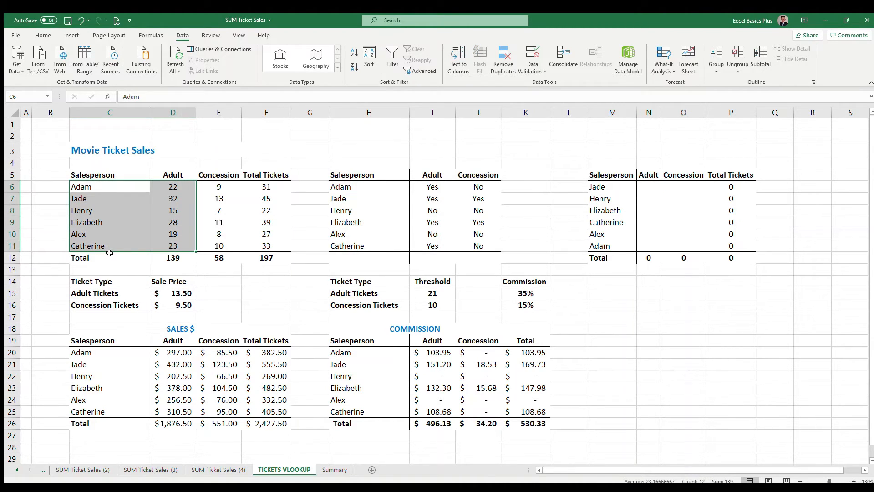
{"action": "left_click", "coordinate": [84, 198]}
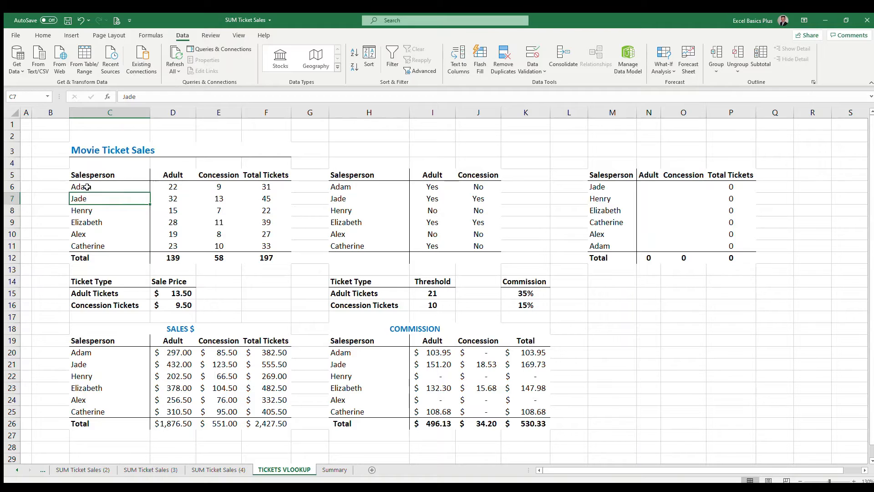
{"action": "left_click_drag", "start_coordinate": [86, 186], "coordinate": [272, 176]}
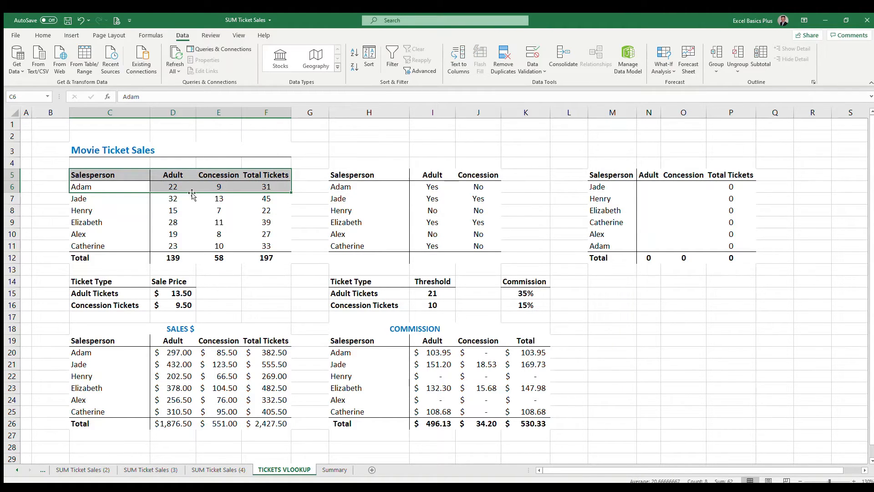
{"action": "left_click", "coordinate": [86, 189]}
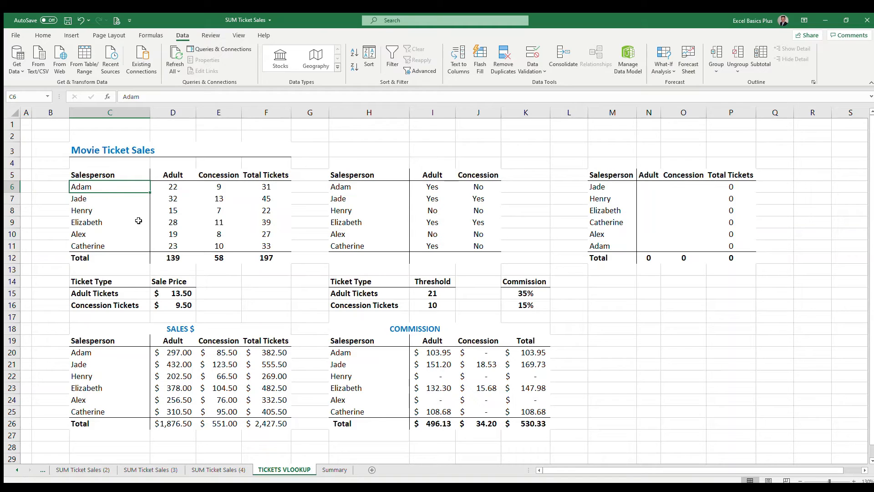
Step: Start a VLOOKUP formula in N6 with the salesperson in M6 as the lookup value
{"action": "left_click", "coordinate": [649, 187]}
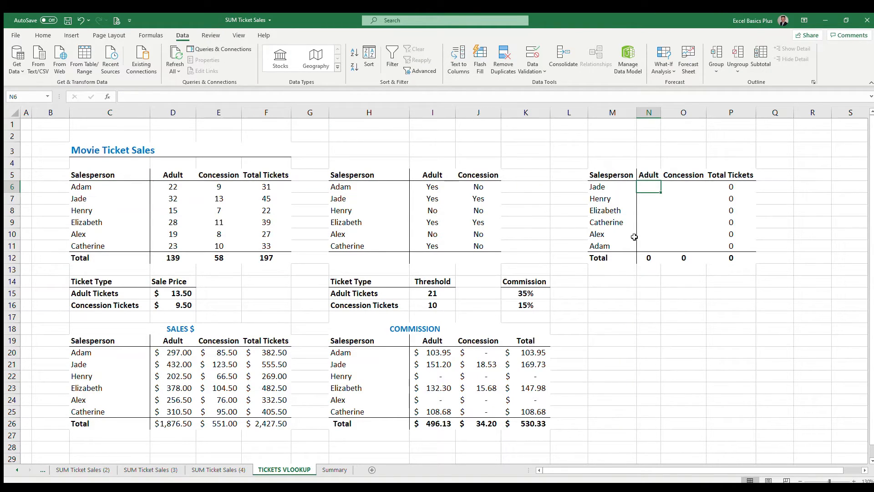
{"action": "type", "text": "="}
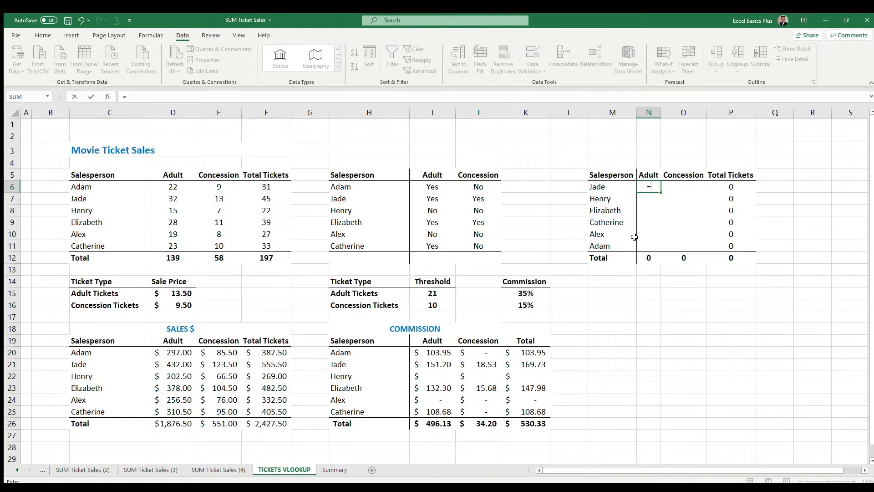
{"action": "type", "text": "vlookup("}
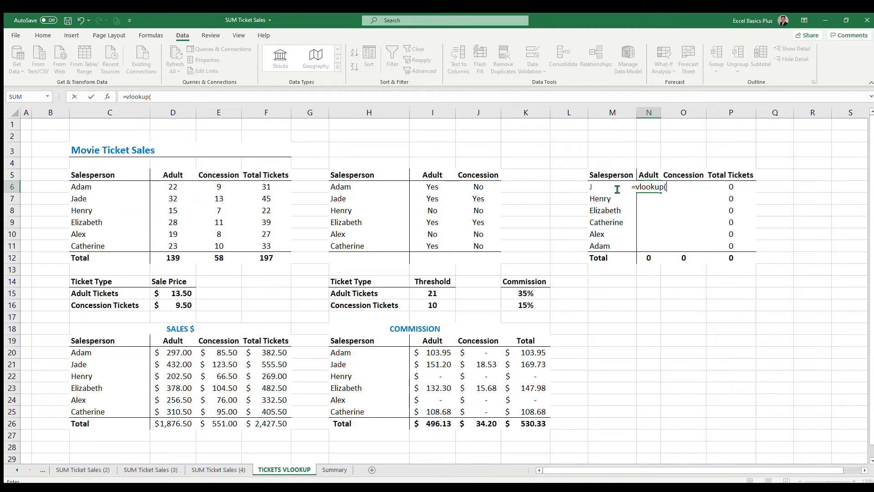
{"action": "type", "text": "M6"}
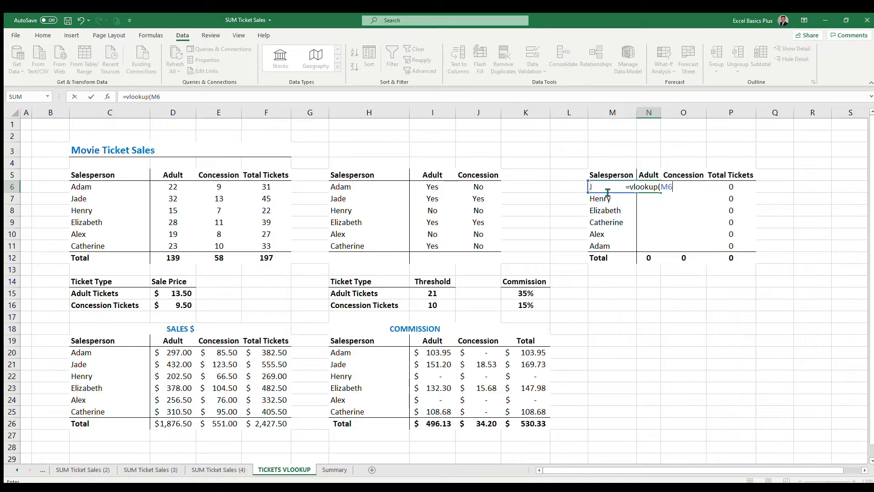
{"action": "type", "text": ","}
Step: Set the lookup's table array to the Salesperson and Adult columns as the absolute range $C$5:$D$11
{"action": "left_click_drag", "start_coordinate": [83, 175], "coordinate": [167, 177]}
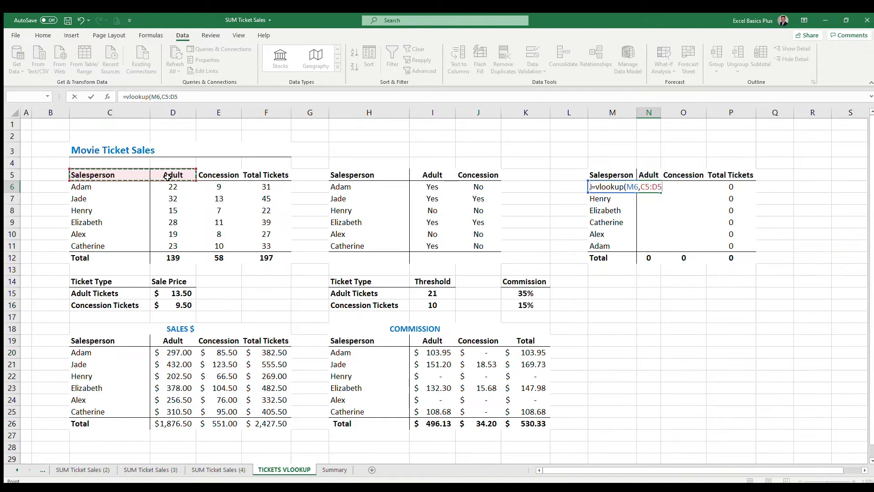
{"action": "left_click_drag", "start_coordinate": [170, 176], "coordinate": [171, 245]}
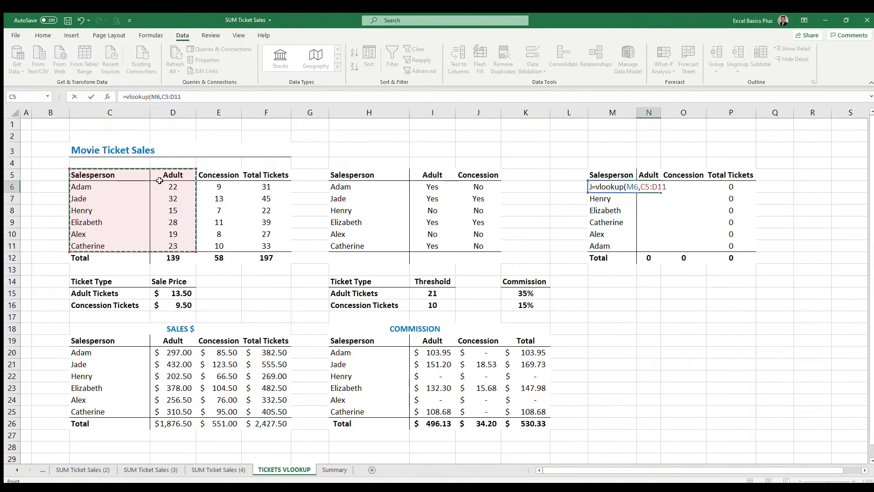
{"action": "left_click_drag", "start_coordinate": [100, 175], "coordinate": [269, 247]}
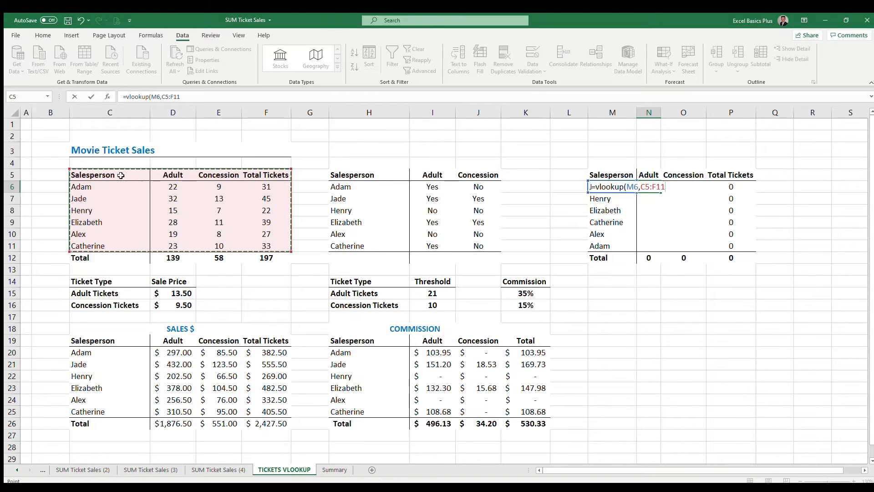
{"action": "left_click", "coordinate": [147, 177]}
{"action": "left_click_drag", "start_coordinate": [147, 177], "coordinate": [169, 177]}
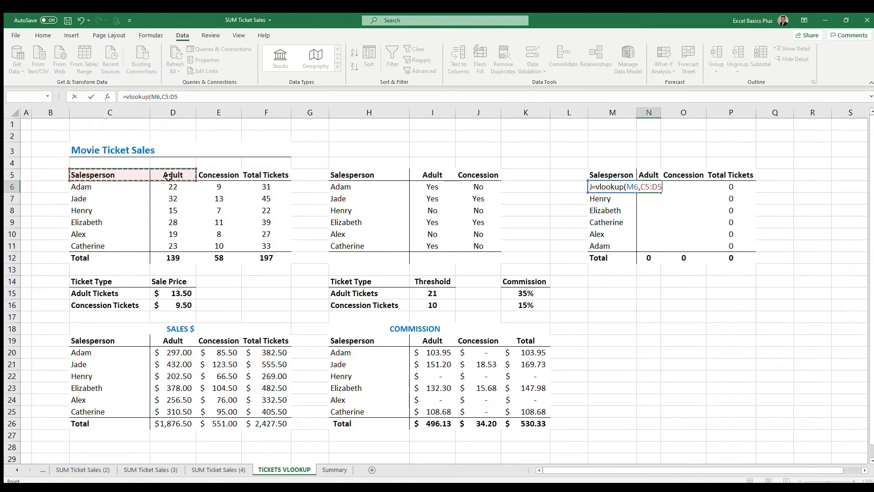
{"action": "mouse_move", "coordinate": [170, 227]}
{"action": "left_mouse_down"}
{"action": "mouse_move", "coordinate": [172, 246]}
{"action": "mouse_move", "coordinate": [174, 233]}
{"action": "left_mouse_up"}
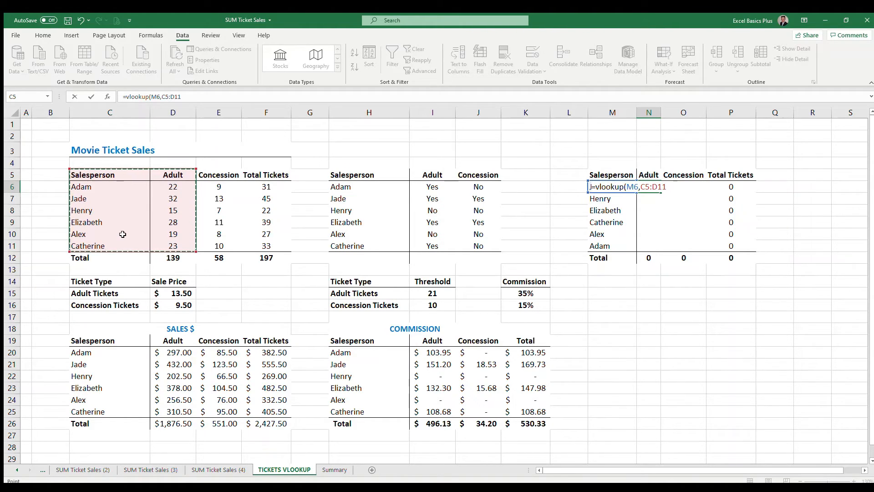
{"action": "key", "text": "F4"}
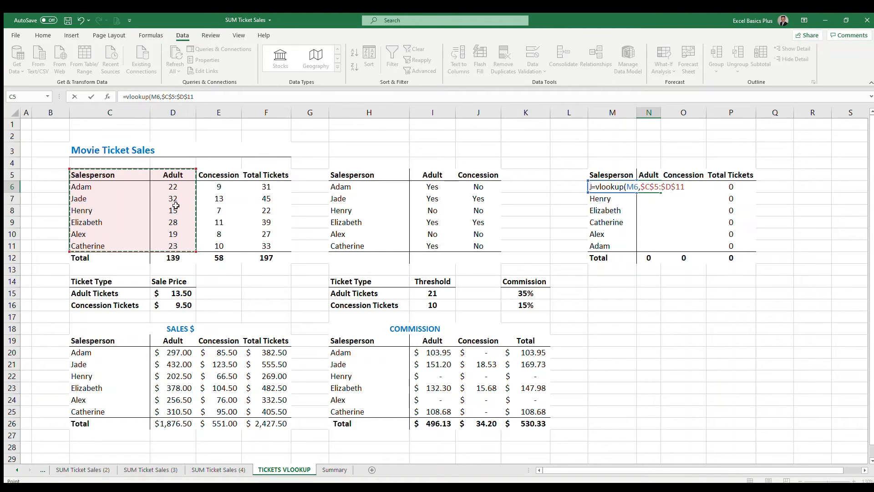
Step: Complete the N6 lookup with column index 2 and False for an exact match, and review the entered formula
{"action": "type", "text": ",2,"}
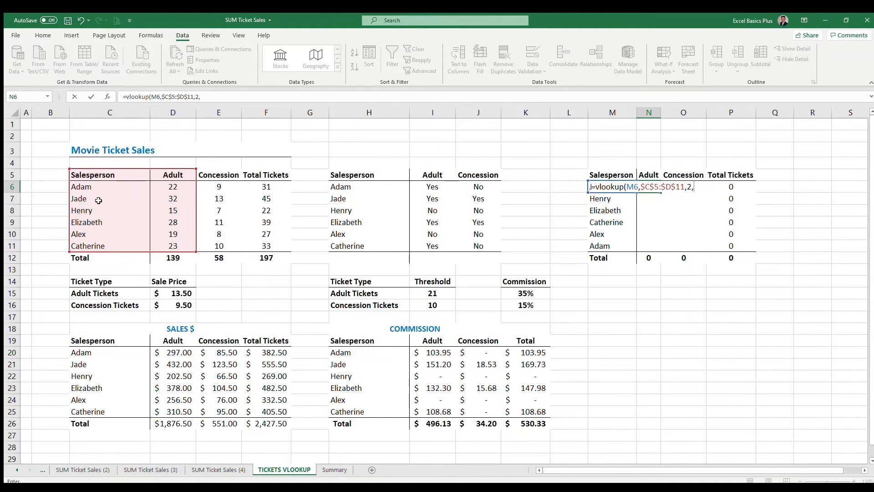
{"action": "type", "text": "False"}
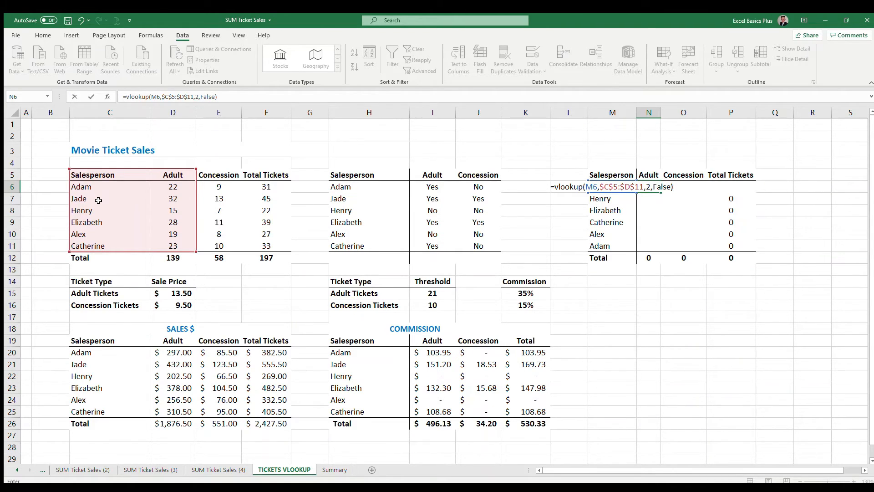
{"action": "key", "text": "Return"}
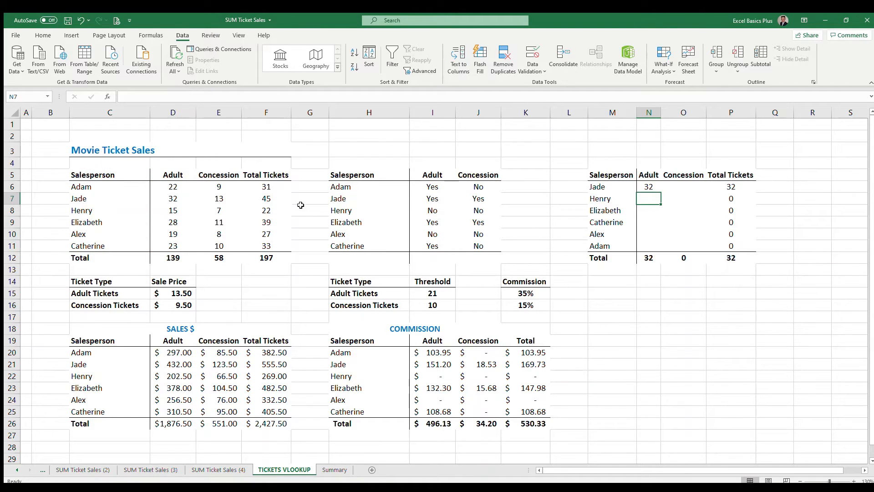
{"action": "left_click", "coordinate": [645, 186]}
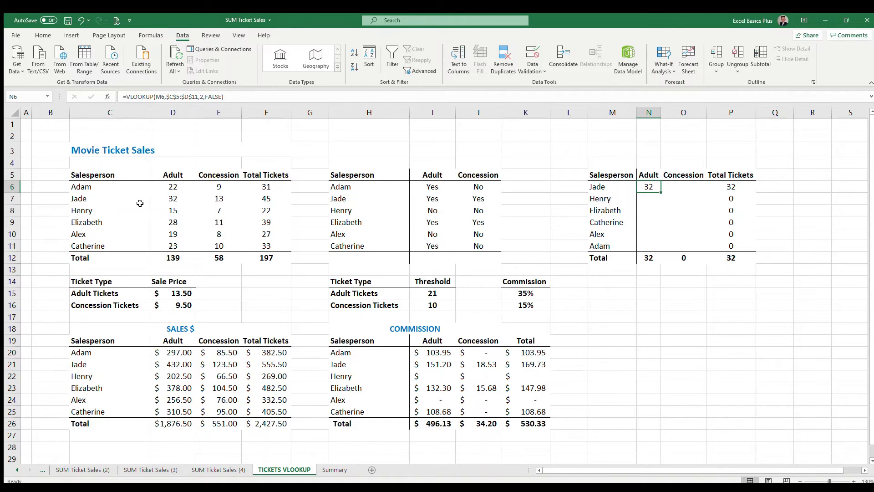
Step: Trace the N6 lookup from the salesperson in M6 through range C5:D11 to the matching adult count in D7
{"action": "left_click", "coordinate": [602, 188]}
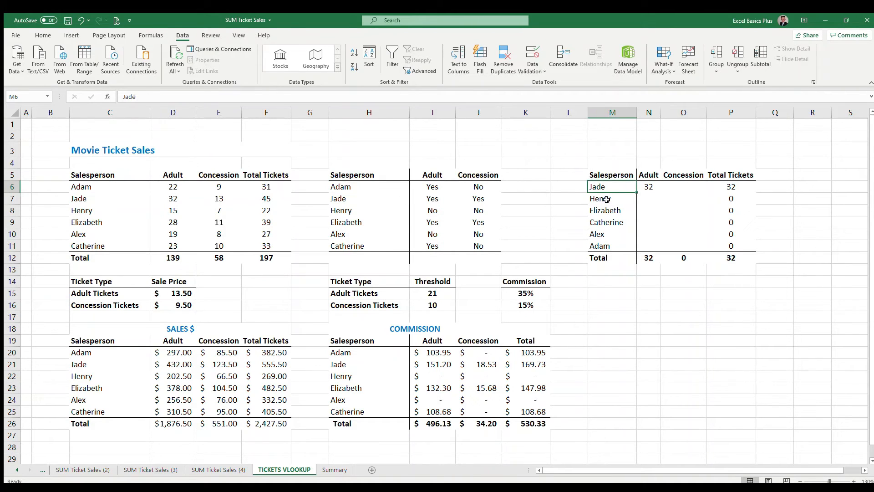
{"action": "left_click_drag", "start_coordinate": [87, 175], "coordinate": [184, 247]}
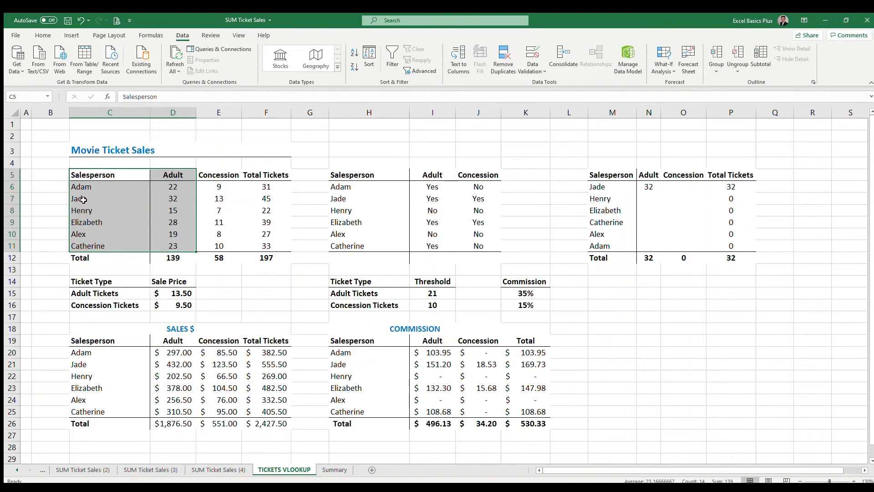
{"action": "left_click", "coordinate": [180, 198]}
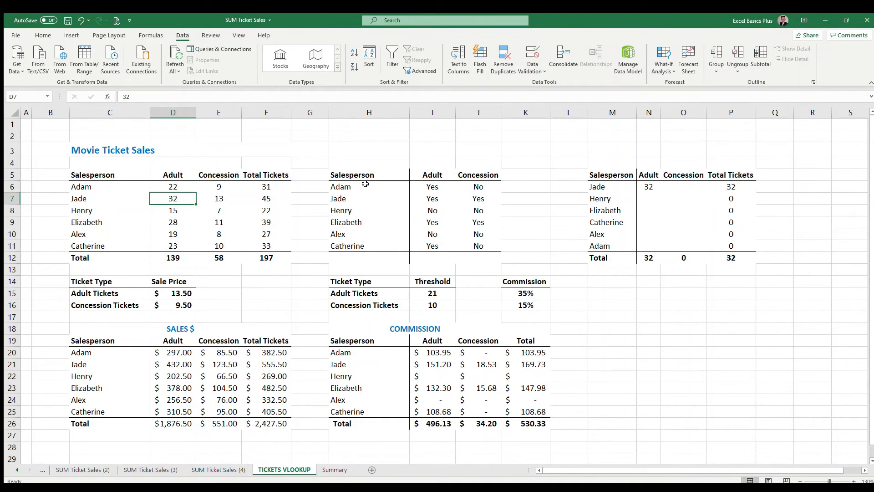
Step: Replace the salesperson in M7 with a name that does not exist in the Movie Ticket Sales table
{"action": "left_click", "coordinate": [606, 199]}
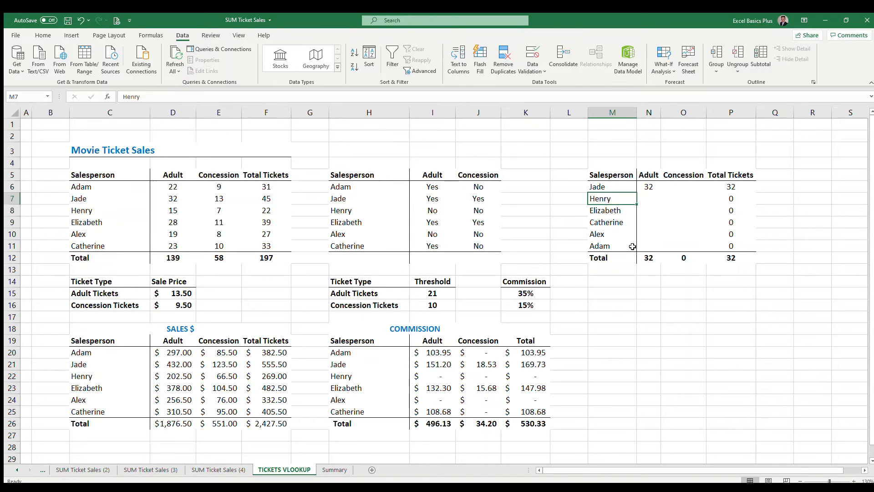
{"action": "type", "text": "Jaden"}
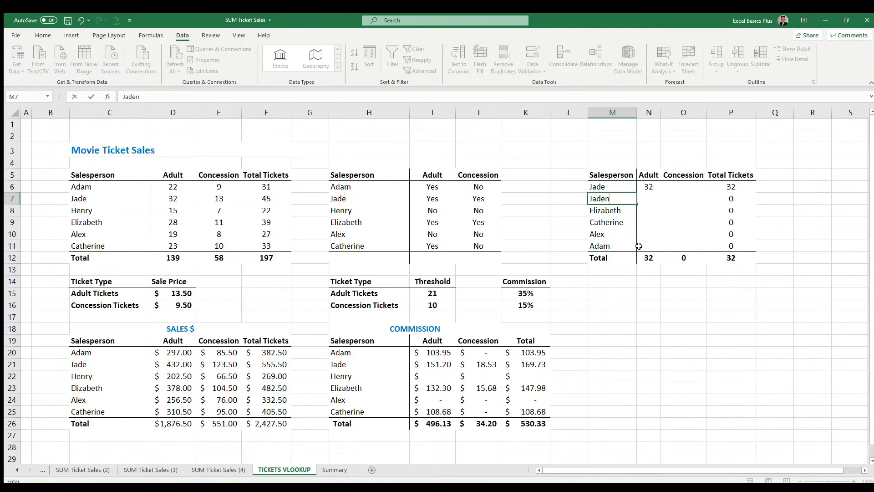
{"action": "key", "text": "Tab"}
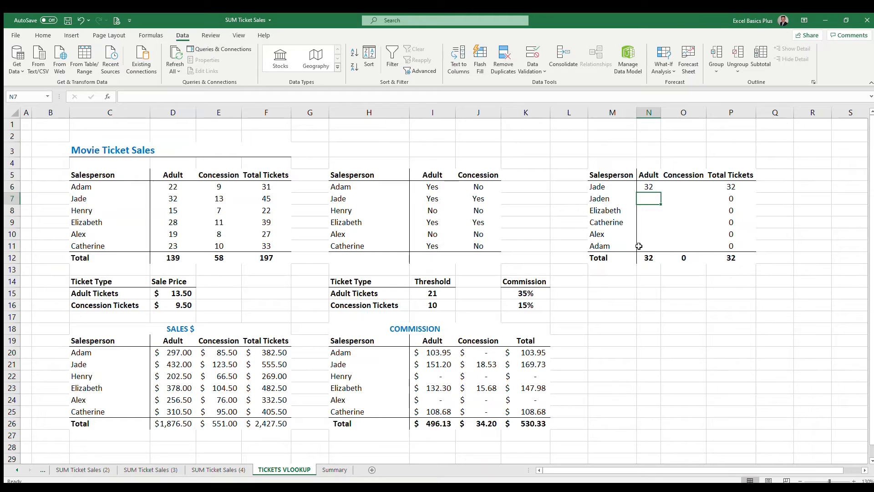
Step: Copy the adult VLOOKUP formula from N6 down to N7 and inspect the copied formula
{"action": "left_click", "coordinate": [649, 187]}
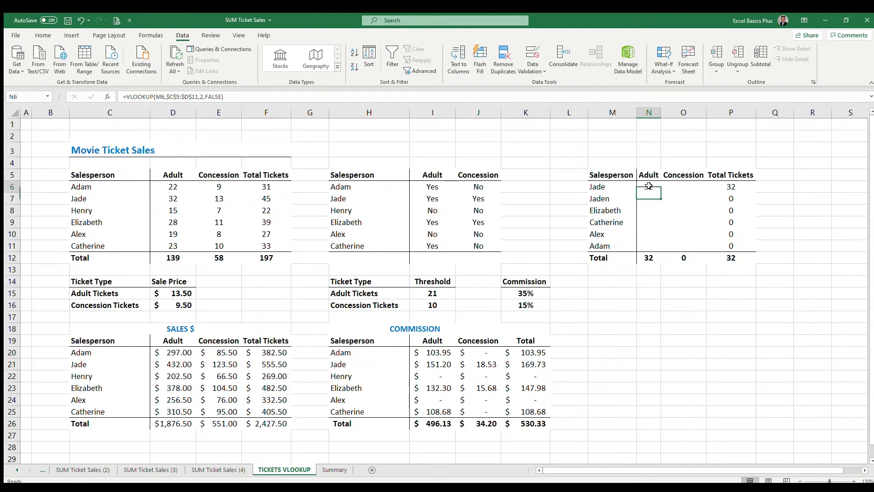
{"action": "left_click_drag", "start_coordinate": [659, 193], "coordinate": [657, 203]}
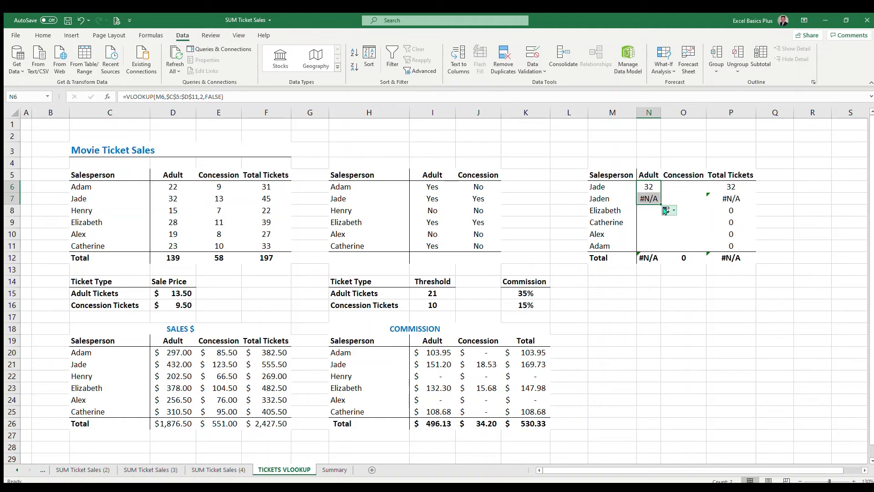
{"action": "left_click", "coordinate": [650, 199]}
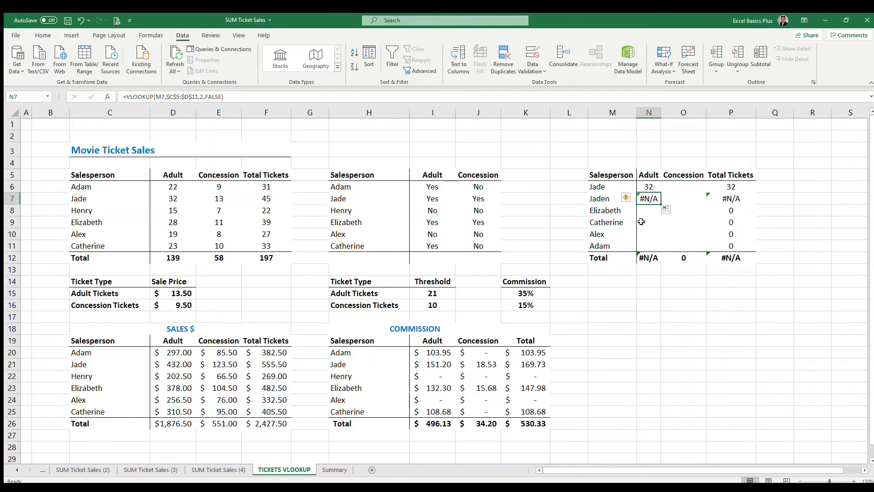
Step: Change the N7 lookup's last argument to TRUE for an approximate match and compare its result with the adult count in D11
{"action": "double_click", "coordinate": [213, 97]}
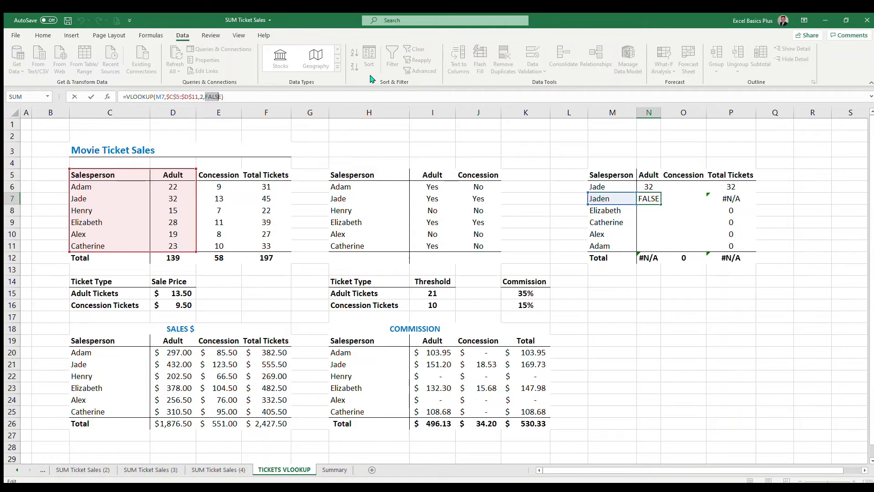
{"action": "type", "text": "true"}
{"action": "key", "text": "Return"}
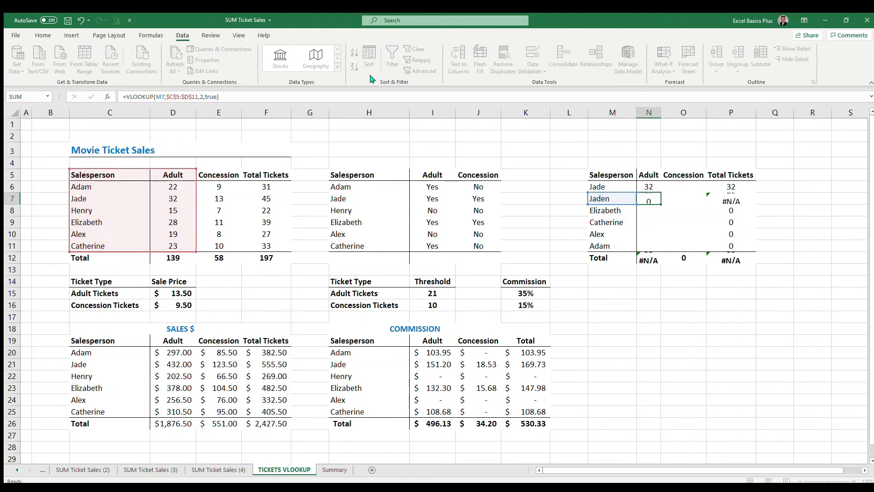
{"action": "key", "text": "Up"}
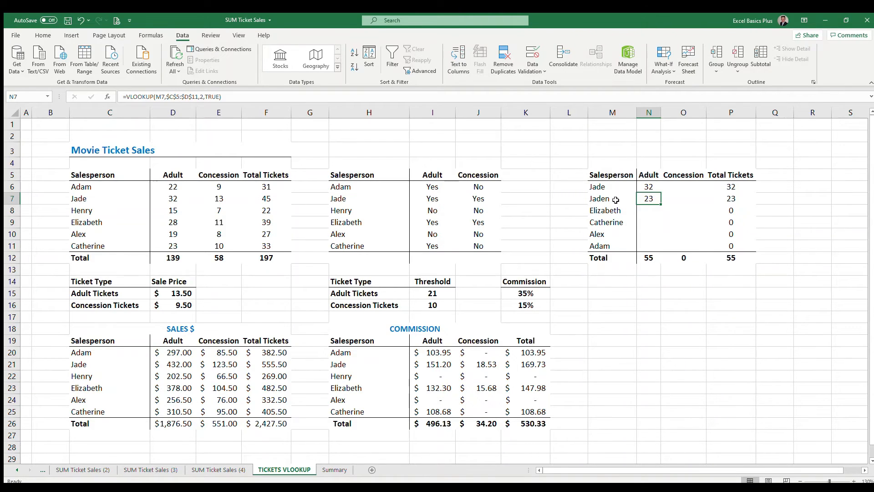
{"action": "left_click", "coordinate": [182, 245]}
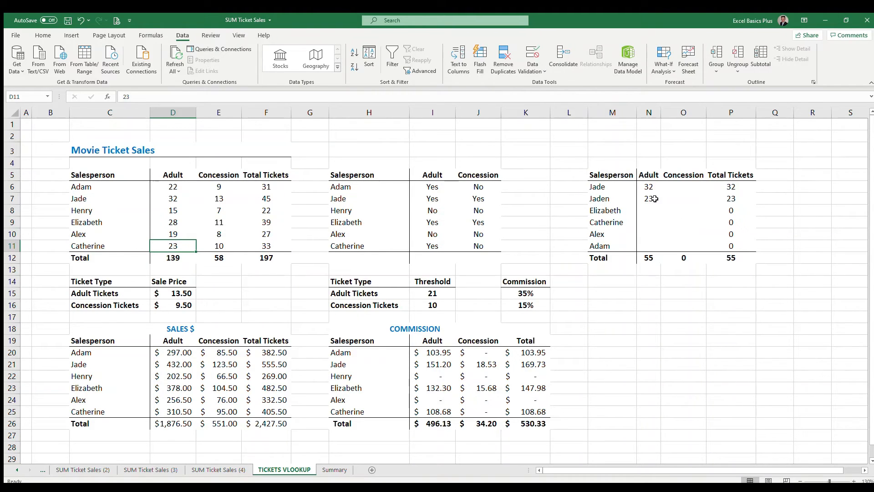
Step: Restore the original salesperson name in M7 and check the looked-up adult count against D8
{"action": "left_click", "coordinate": [608, 198]}
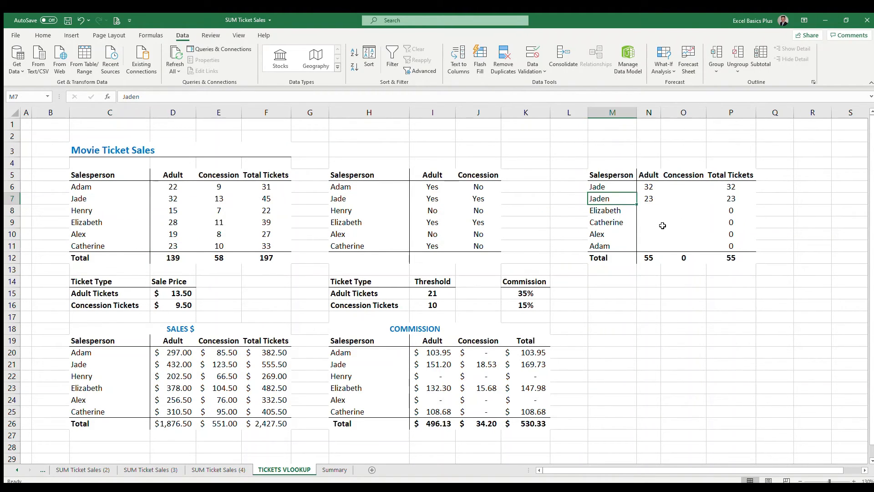
{"action": "type", "text": "Henry"}
{"action": "key", "text": "Tab"}
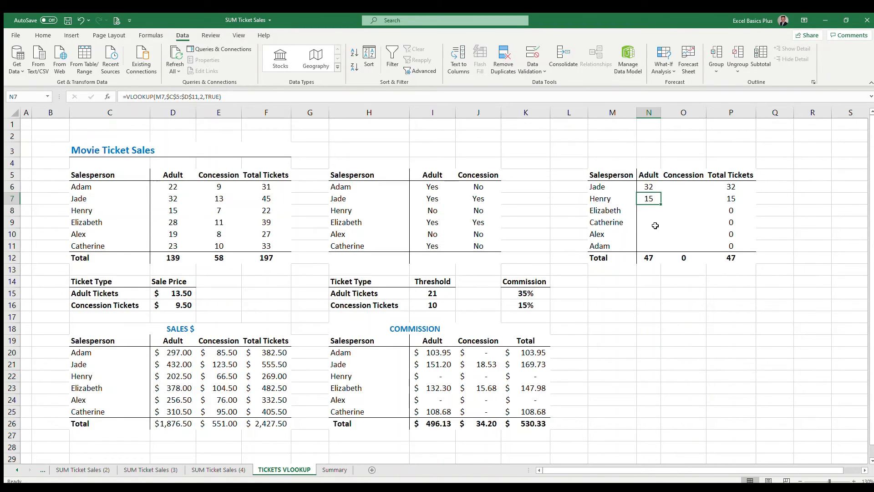
{"action": "left_click", "coordinate": [176, 211]}
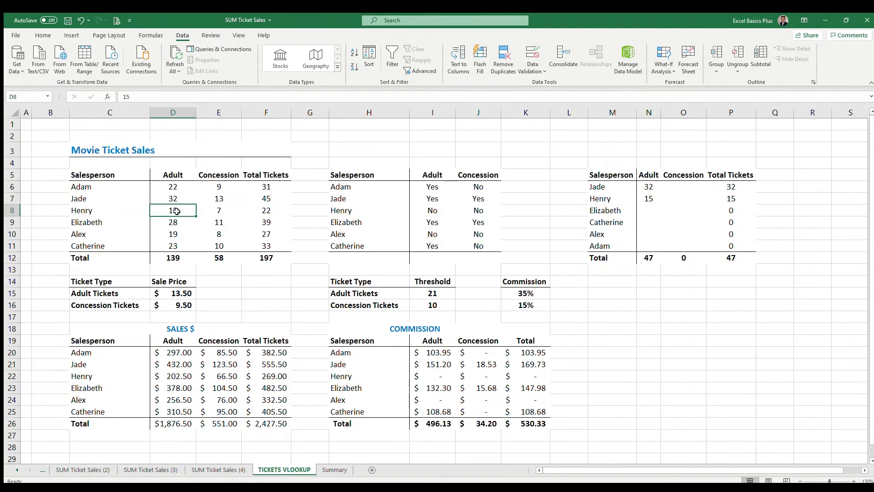
Step: Copy the approximate-match lookup from N7 down to N11 and compare the formulas in N6:N8
{"action": "left_click", "coordinate": [660, 203]}
{"action": "left_click_drag", "start_coordinate": [661, 206], "coordinate": [662, 247]}
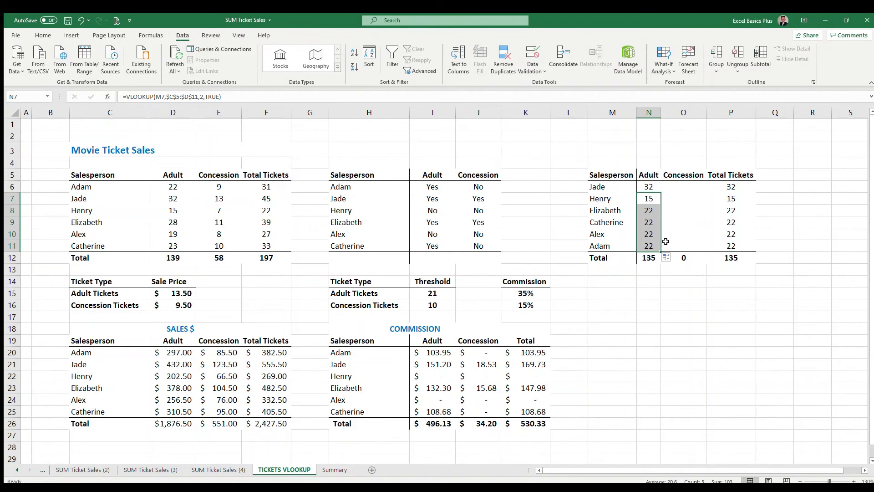
{"action": "left_click", "coordinate": [649, 209]}
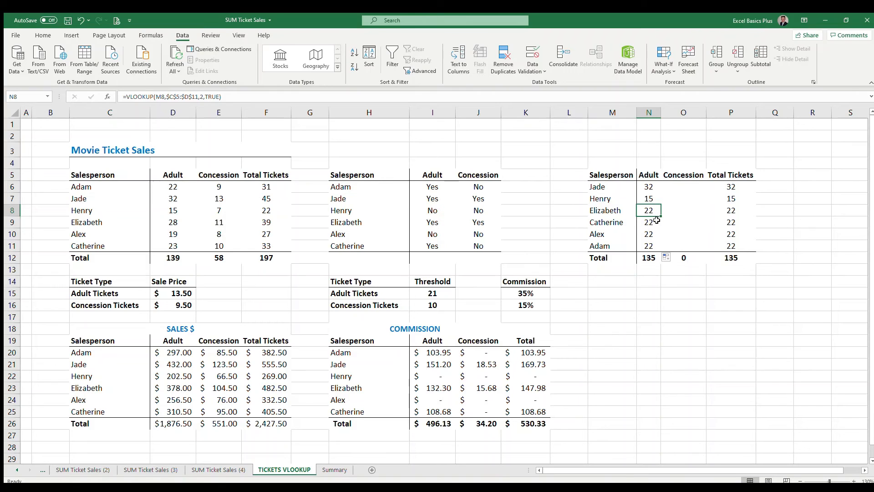
{"action": "left_click", "coordinate": [651, 199]}
{"action": "left_click", "coordinate": [654, 187]}
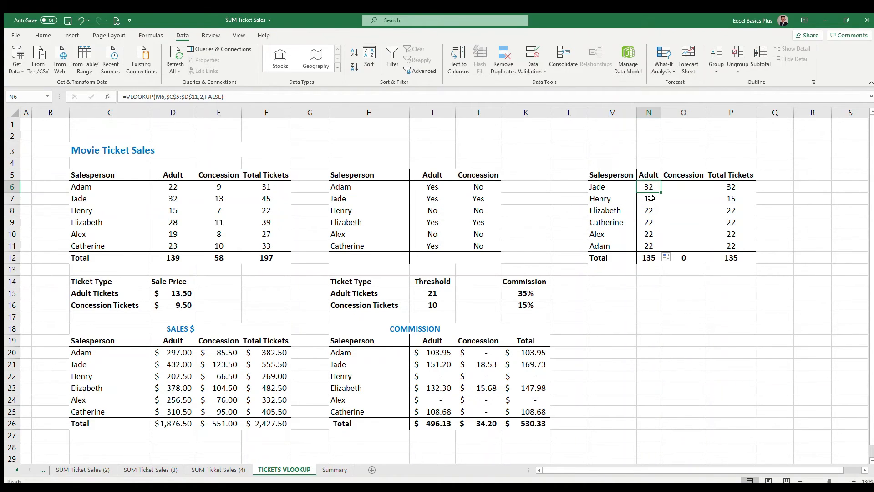
Step: Set the N7 lookup's last argument back to FALSE and copy the exact-match formula down to N11
{"action": "left_click", "coordinate": [651, 198]}
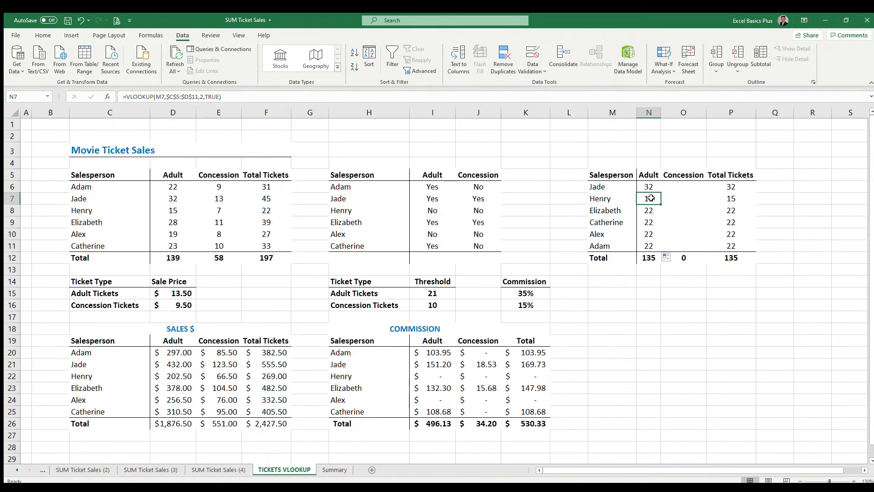
{"action": "left_click", "coordinate": [207, 97]}
{"action": "key", "text": "shift+Right"}
{"action": "key", "text": "shift+Right"}
{"action": "key", "text": "shift+Right"}
{"action": "key", "text": "shift+Right"}
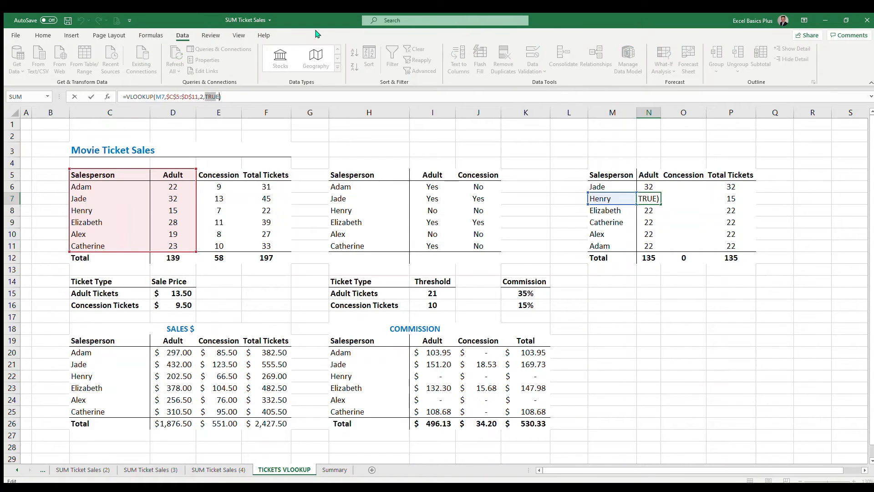
{"action": "type", "text": "FALSE"}
{"action": "key", "text": "Return"}
{"action": "key", "text": "Up"}
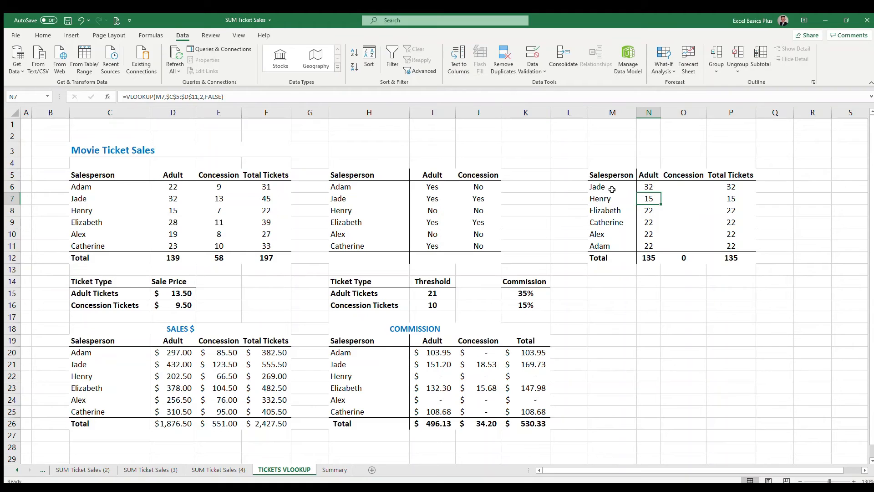
{"action": "left_click_drag", "start_coordinate": [661, 205], "coordinate": [658, 248]}
{"action": "left_click", "coordinate": [658, 224]}
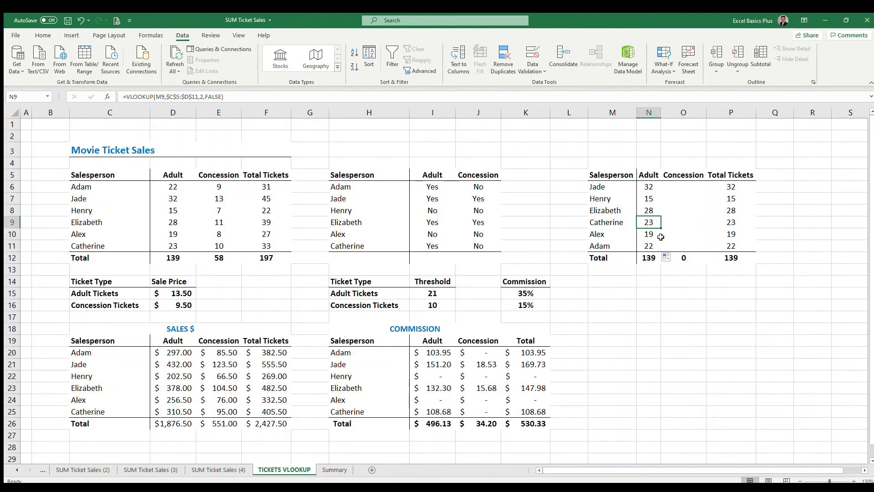
Step: Compare the looked-up adult counts in N6:N11 and their total in N12 with the Adult column of the Movie Ticket Sales table
{"action": "left_click", "coordinate": [652, 211]}
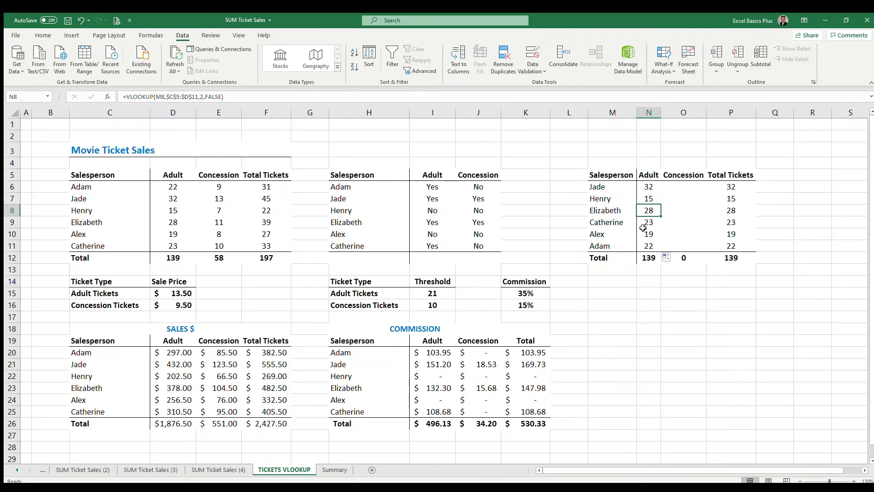
{"action": "left_click", "coordinate": [170, 222]}
{"action": "left_click", "coordinate": [648, 237]}
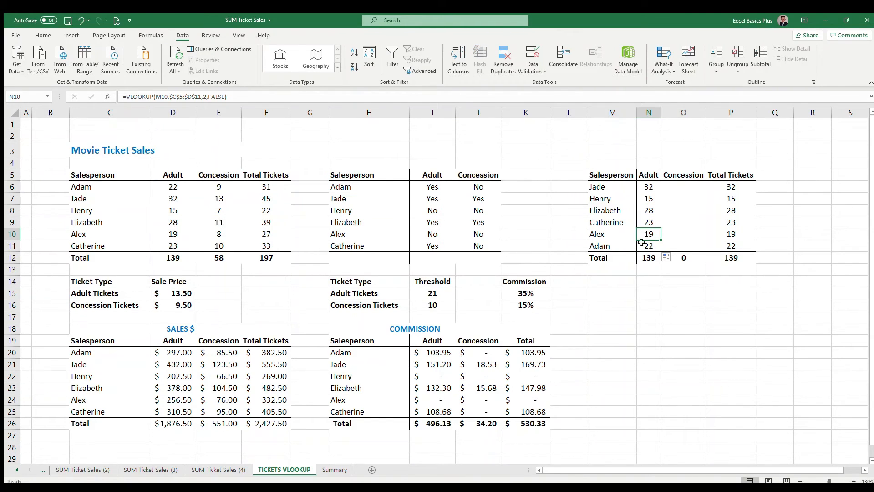
{"action": "left_click", "coordinate": [170, 235]}
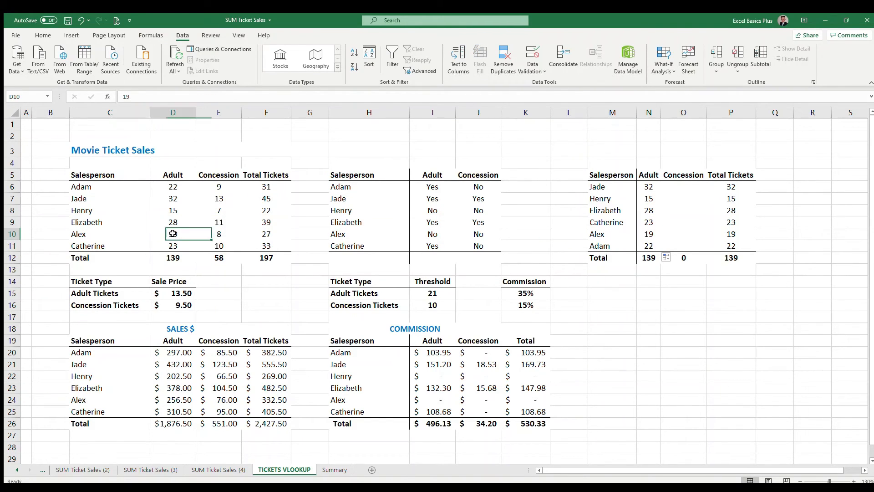
{"action": "left_click", "coordinate": [648, 247]}
{"action": "left_click", "coordinate": [173, 188]}
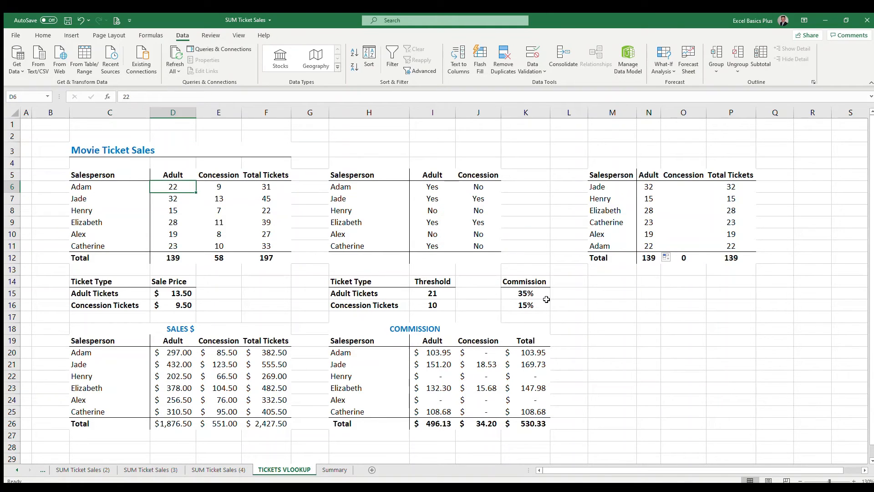
{"action": "left_click", "coordinate": [648, 258]}
{"action": "left_click", "coordinate": [172, 258]}
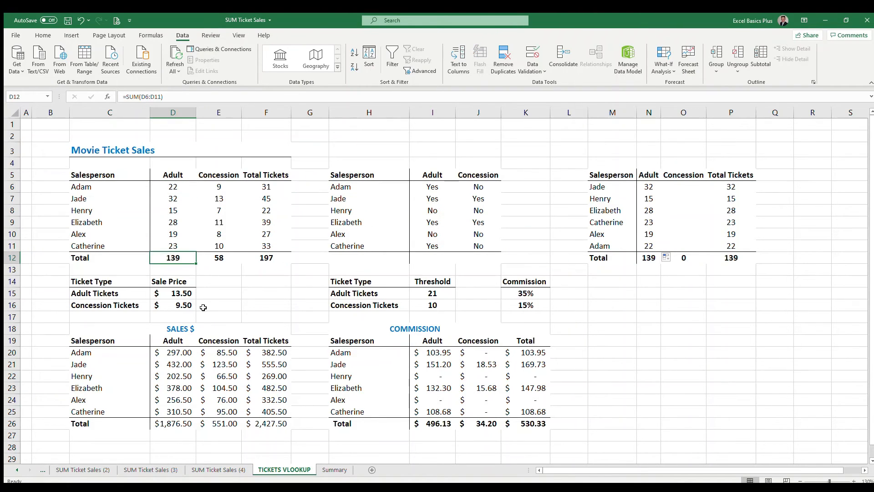
{"action": "left_click", "coordinate": [654, 258]}
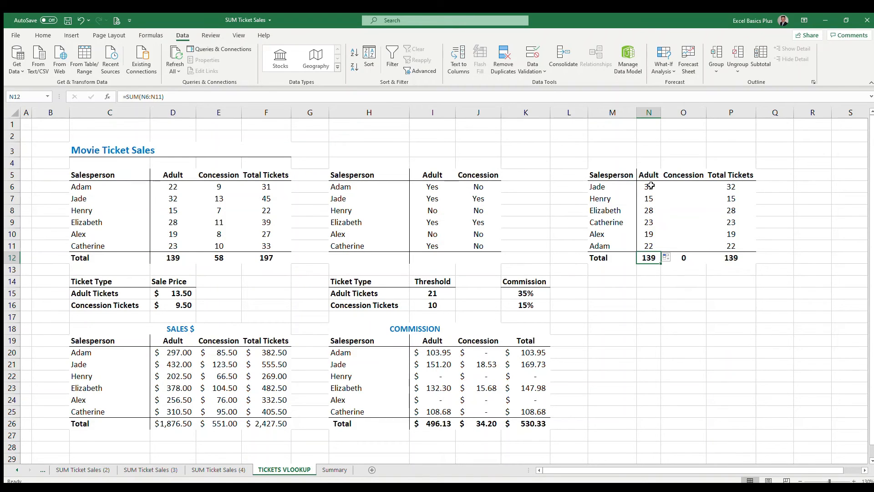
Step: Start a VLOOKUP formula in the Concession cell O6 with M6 as the lookup value
{"action": "left_click", "coordinate": [678, 186]}
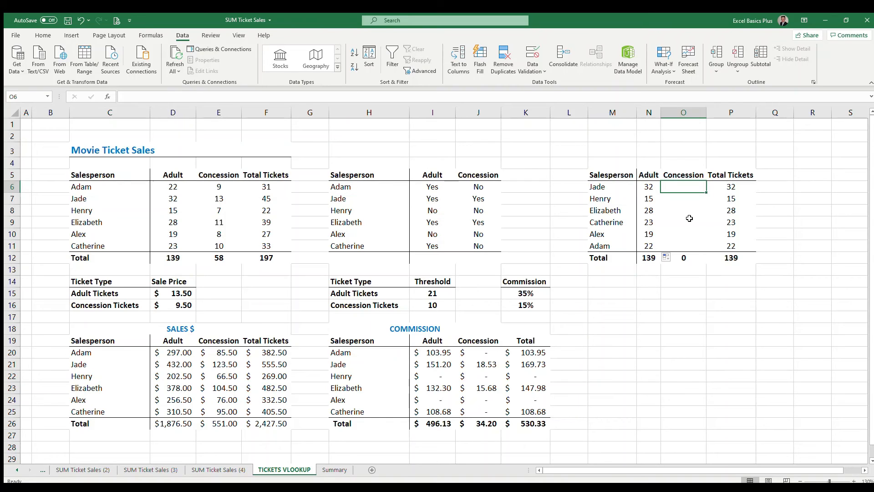
{"action": "type", "text": "=vloo"}
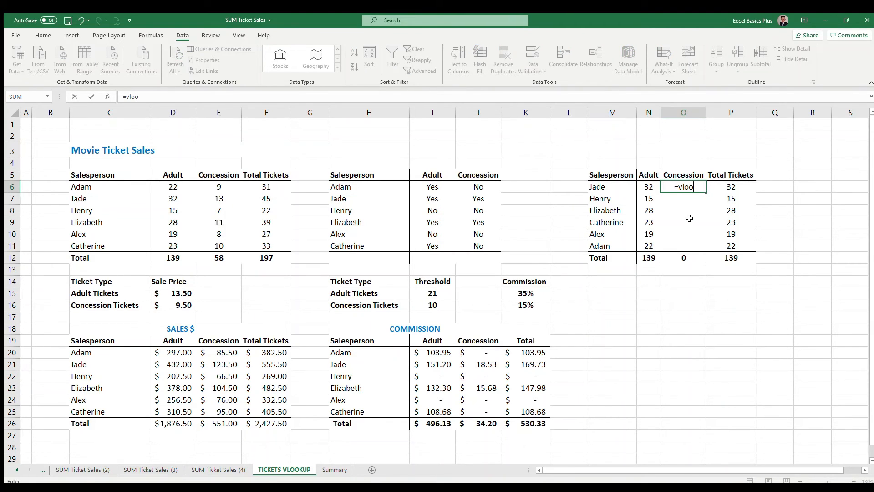
{"action": "type", "text": "kup("}
{"action": "left_click", "coordinate": [602, 187]}
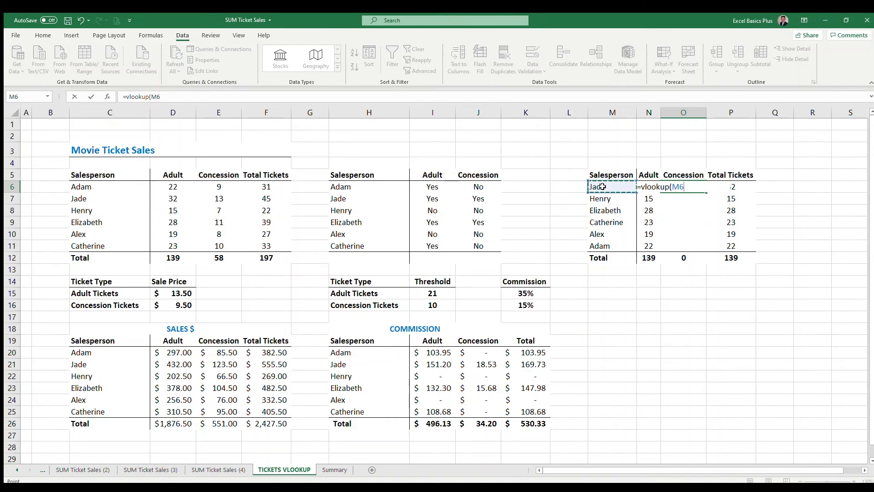
Step: Set the O6 lookup's table array to the absolute range $C$5:$E$11 and its column index to 3
{"action": "type", "text": ","}
{"action": "left_click_drag", "start_coordinate": [90, 175], "coordinate": [221, 239]}
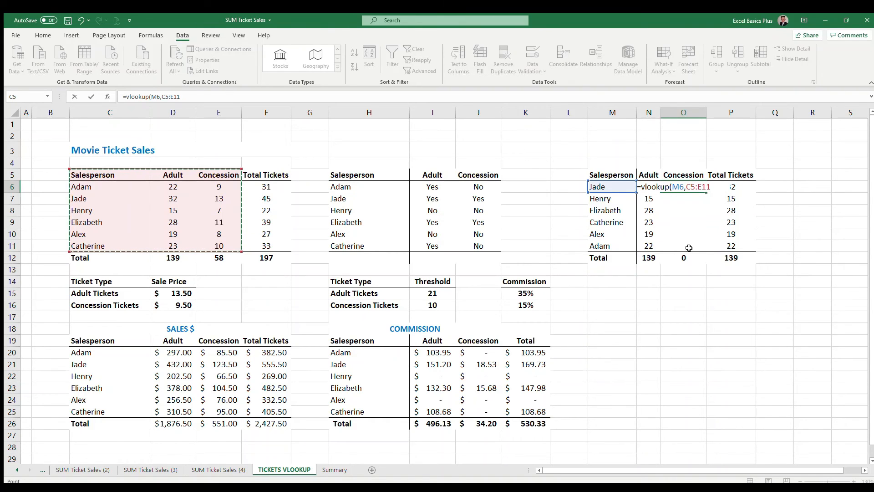
{"action": "key", "text": "F4"}
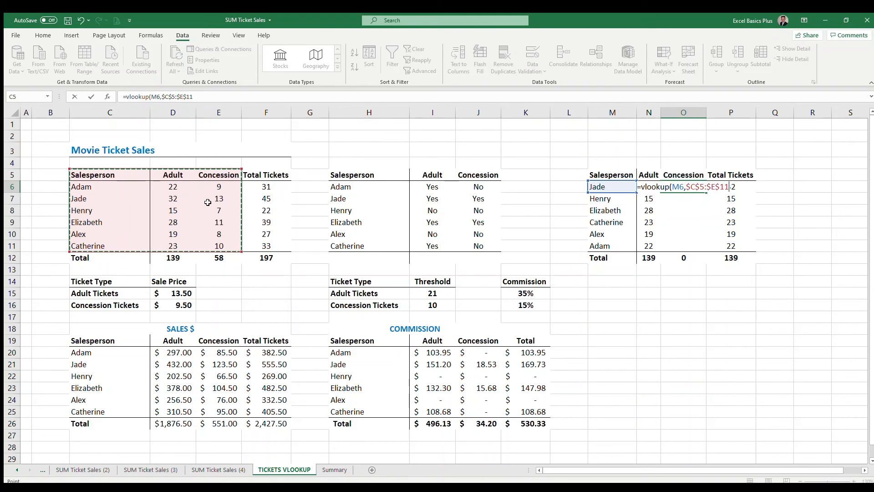
{"action": "type", "text": ",3,"}
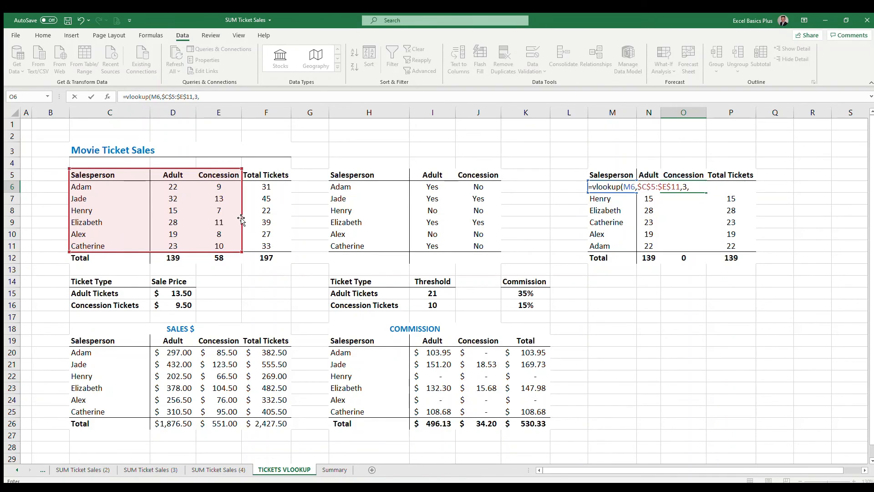
Step: Finish the O6 concession lookup with FALSE for an exact match and copy the formula down to O11
{"action": "type", "text": "LSE"}
{"action": "key", "text": "Return"}
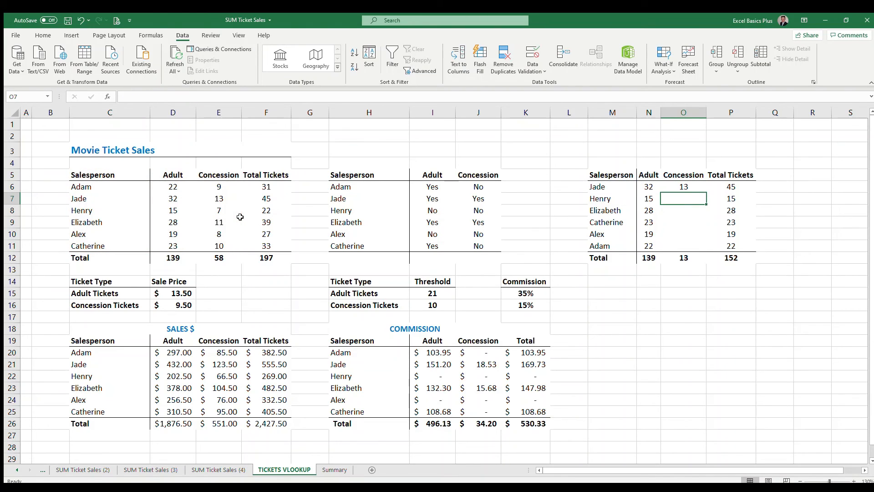
{"action": "left_click", "coordinate": [691, 186]}
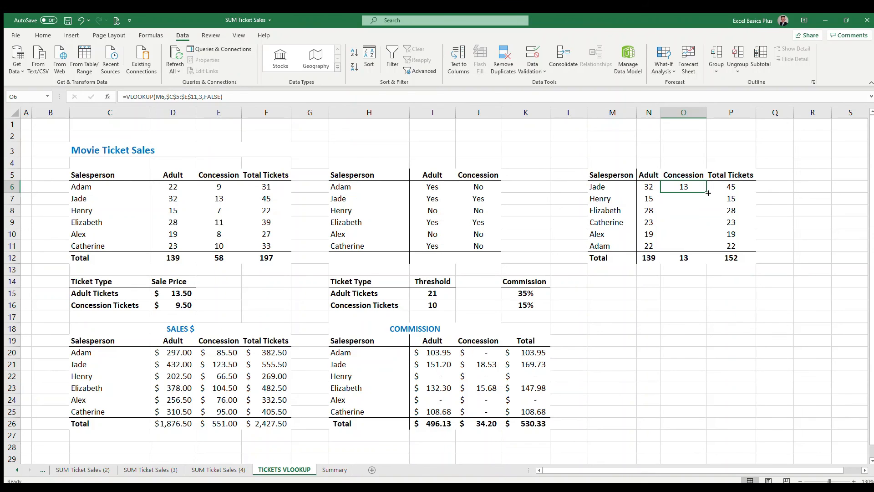
{"action": "left_click_drag", "start_coordinate": [706, 192], "coordinate": [700, 252]}
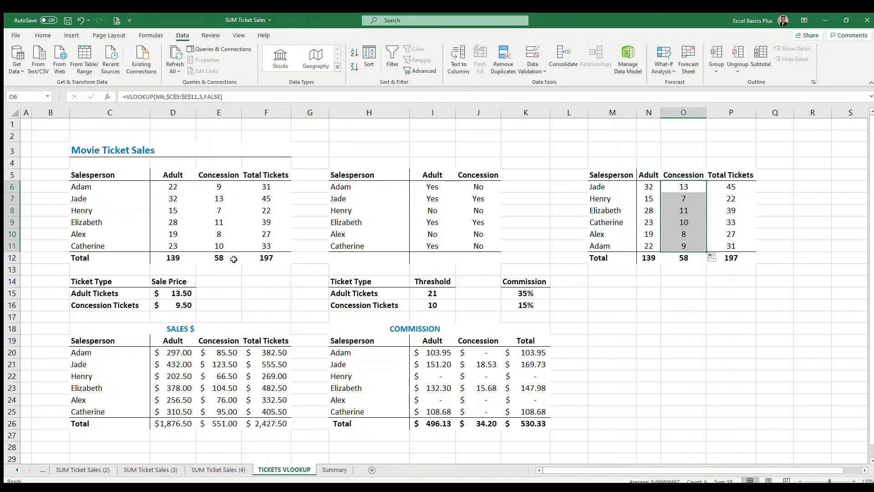
Step: Compare the looked-up concession counts in O6:O11 with the Concession column of the Movie Ticket Sales table, ending at the adult lookup in N6
{"action": "left_click", "coordinate": [216, 223]}
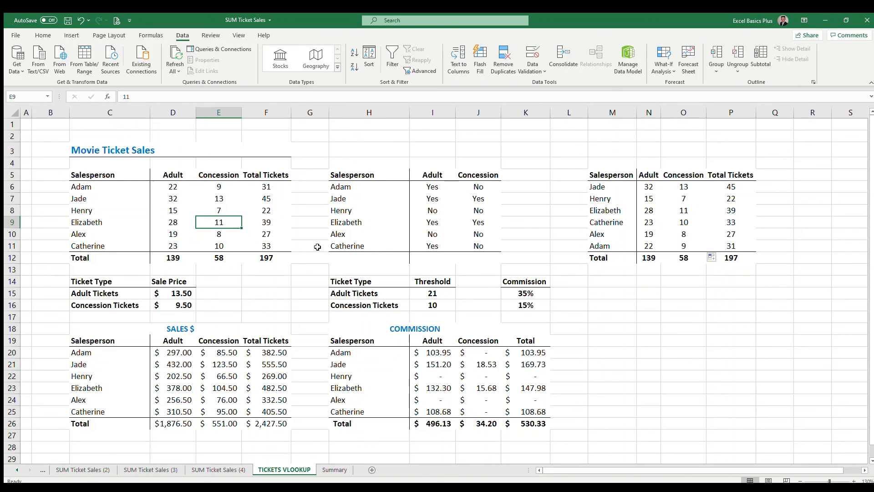
{"action": "left_click", "coordinate": [683, 211]}
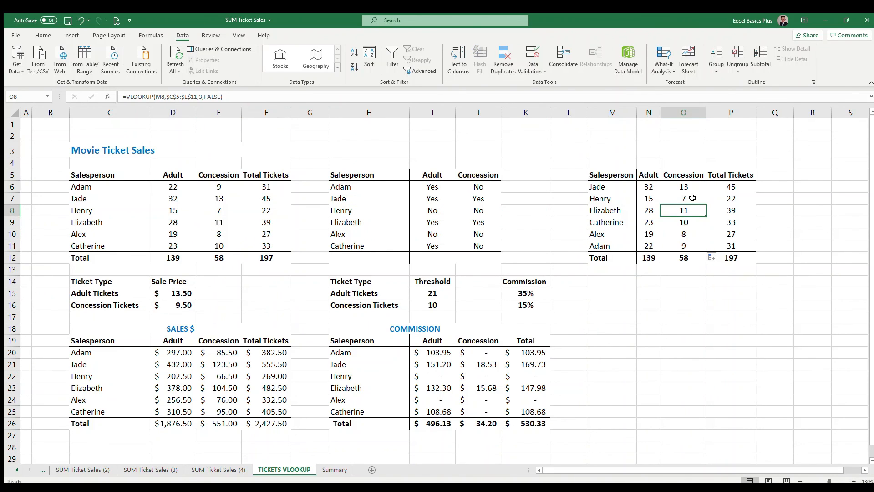
{"action": "left_click", "coordinate": [690, 199]}
{"action": "left_click", "coordinate": [212, 213]}
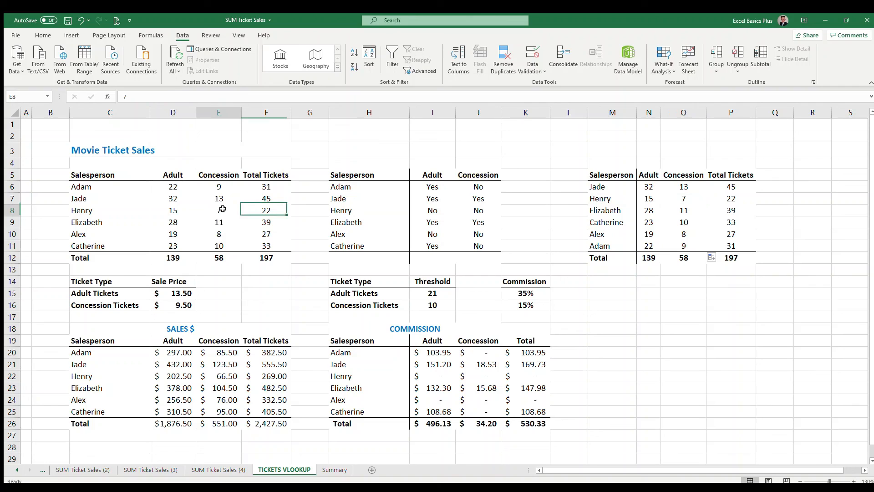
{"action": "left_click", "coordinate": [221, 248]}
{"action": "left_click", "coordinate": [697, 225]}
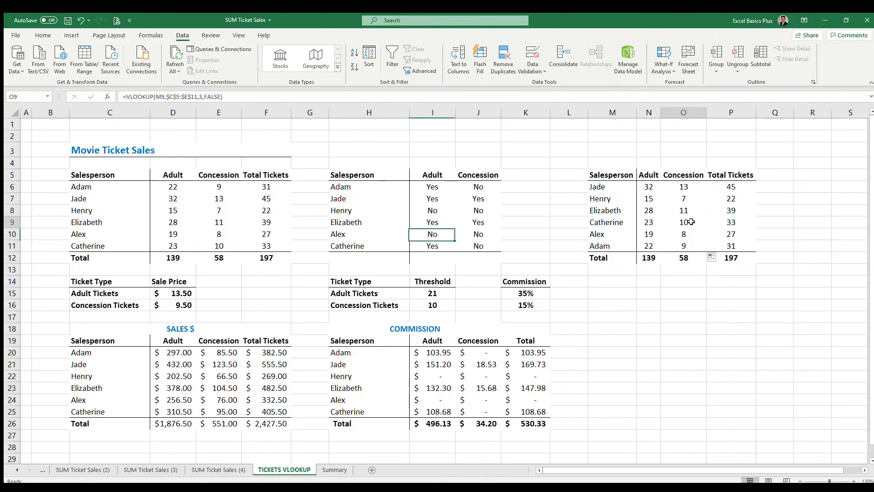
{"action": "left_click", "coordinate": [658, 187]}
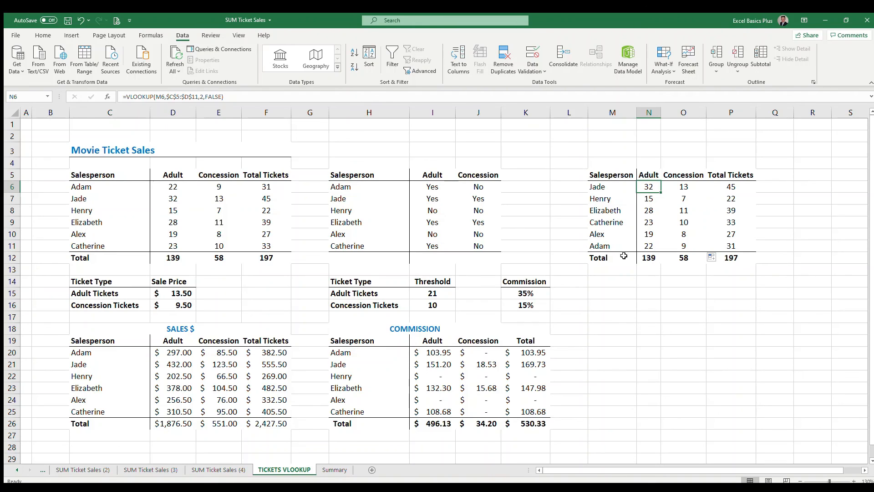